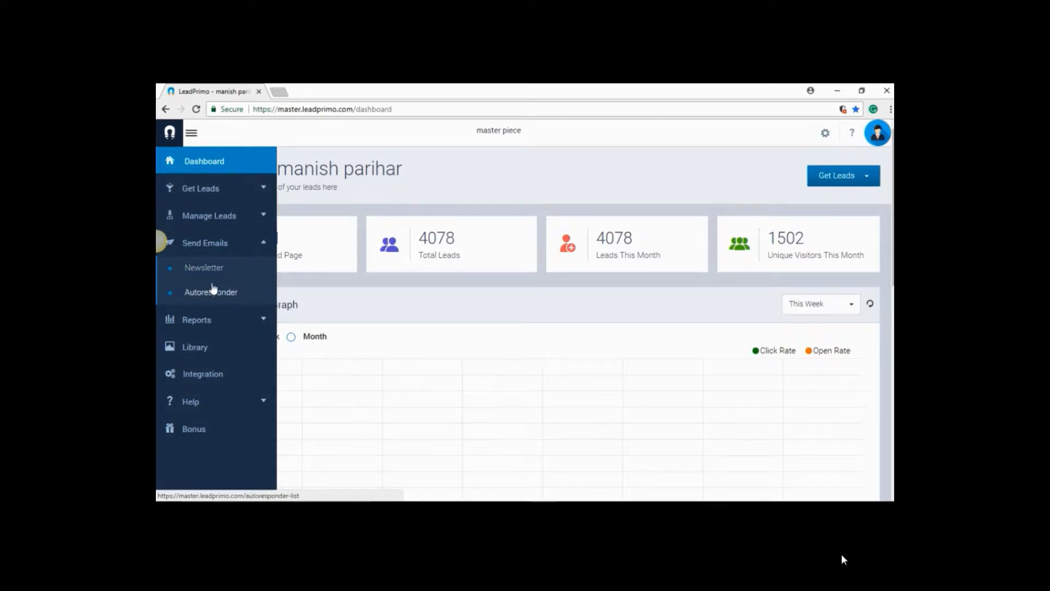
# Start creating a new newsletter using the Inline Editor
pyautogui.click(206, 269)
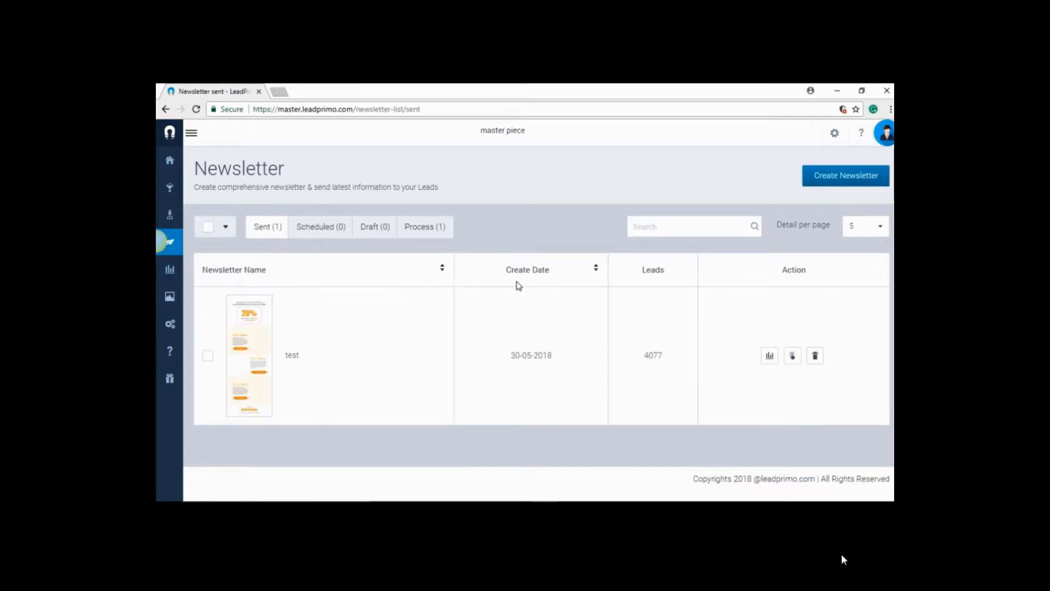
pyautogui.click(836, 182)
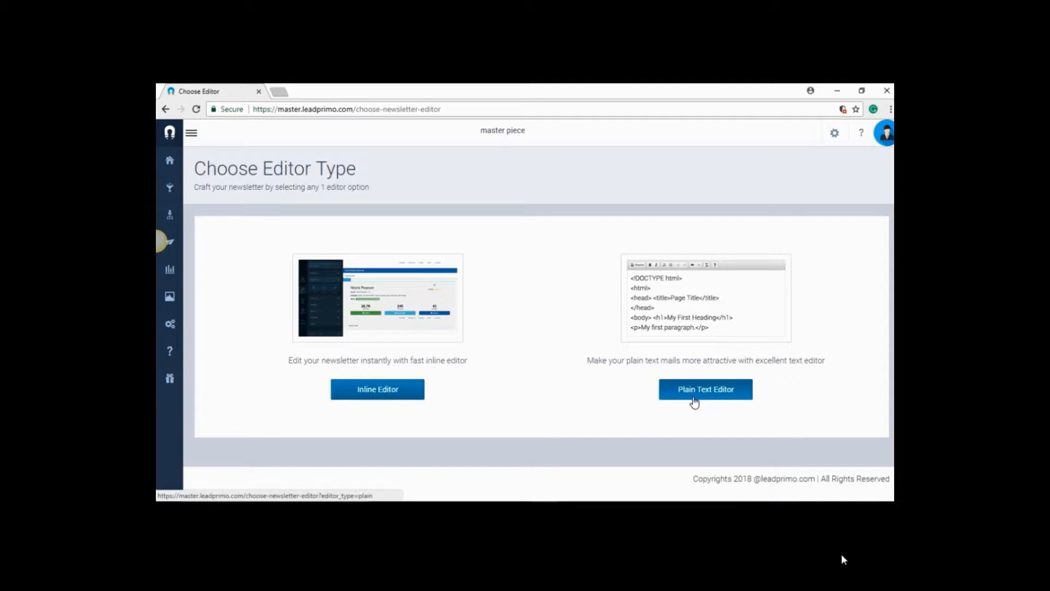
pyautogui.click(377, 398)
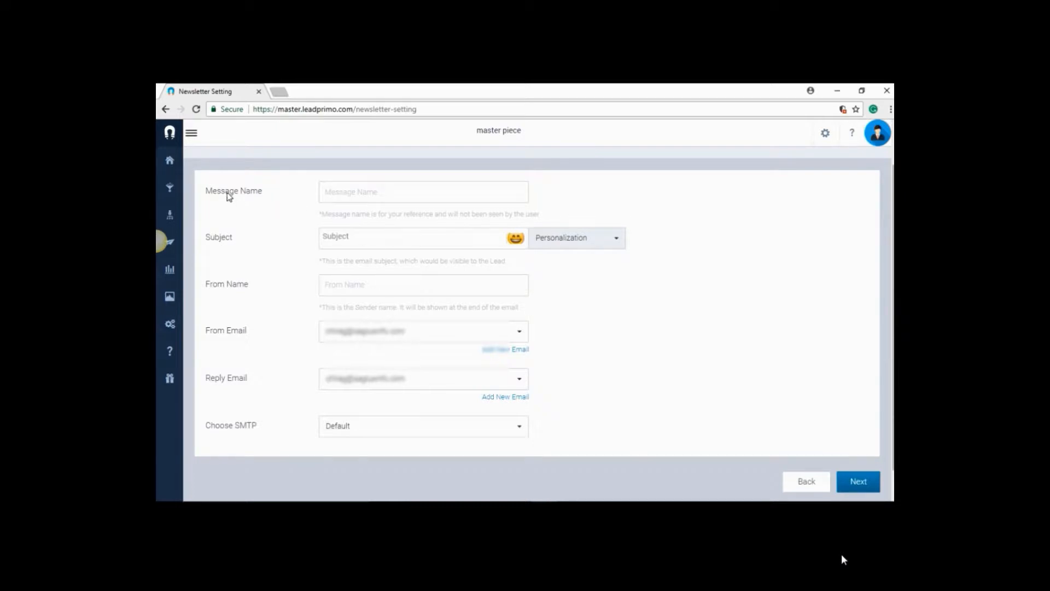
# Fill in the newsletter settings with message name "demo", subject "testing" and from name "demo"
pyautogui.click(347, 200)
pyautogui.click(336, 210)
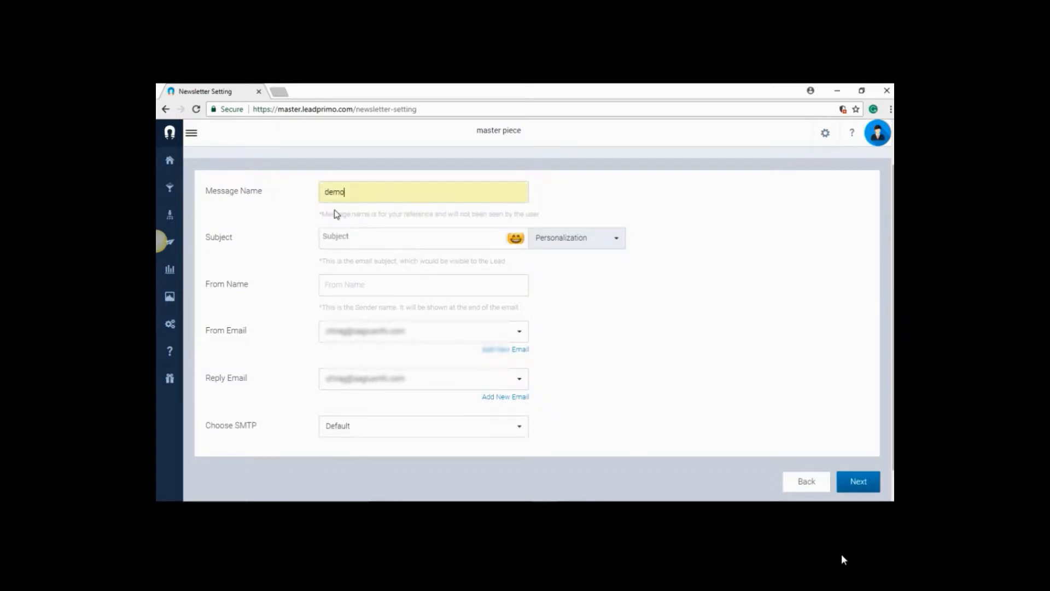
pyautogui.click(343, 238)
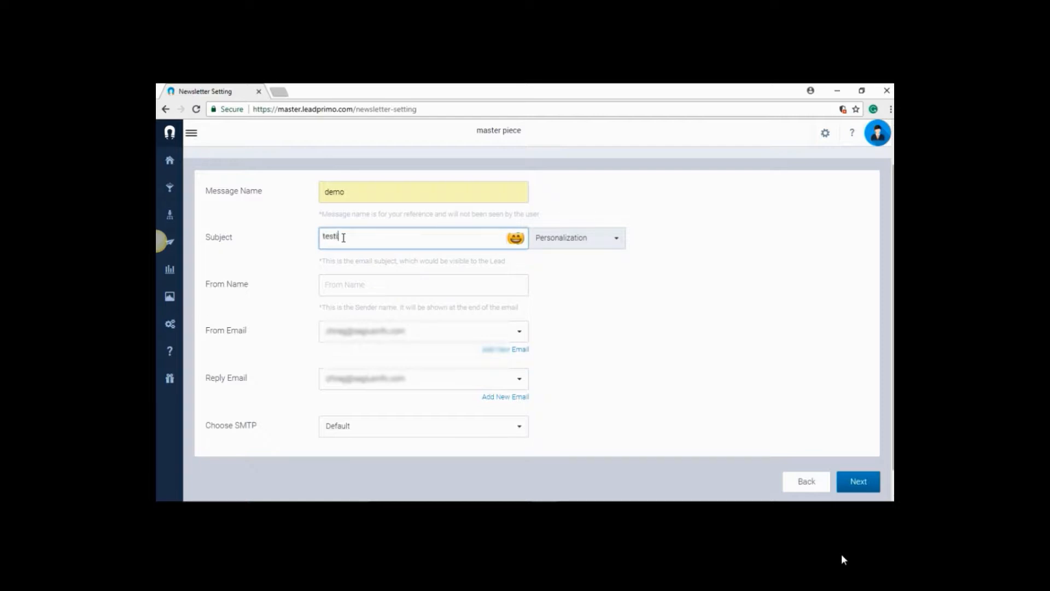
pyautogui.click(352, 283)
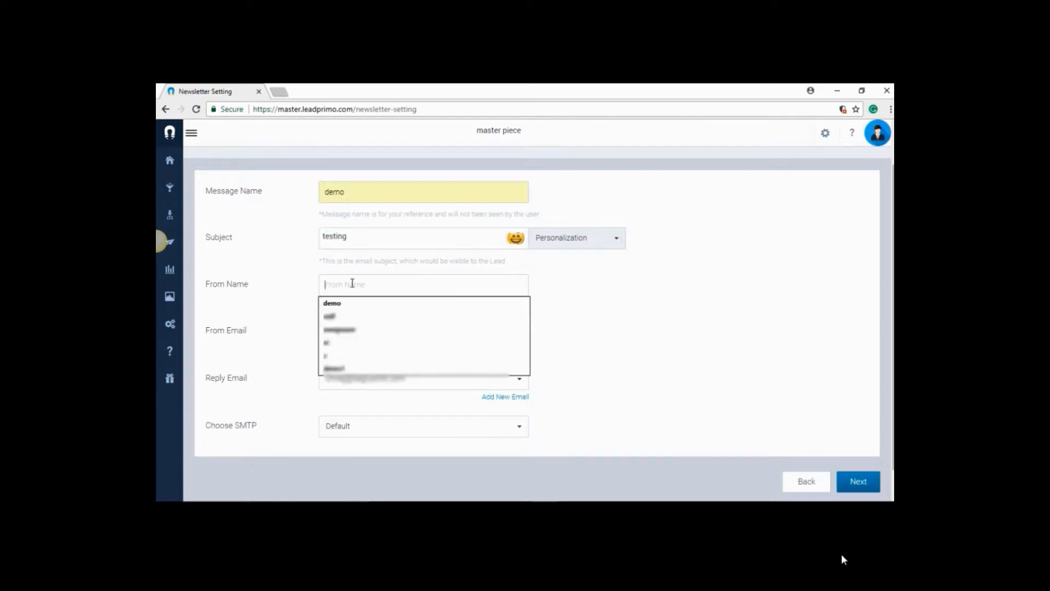
pyautogui.click(352, 302)
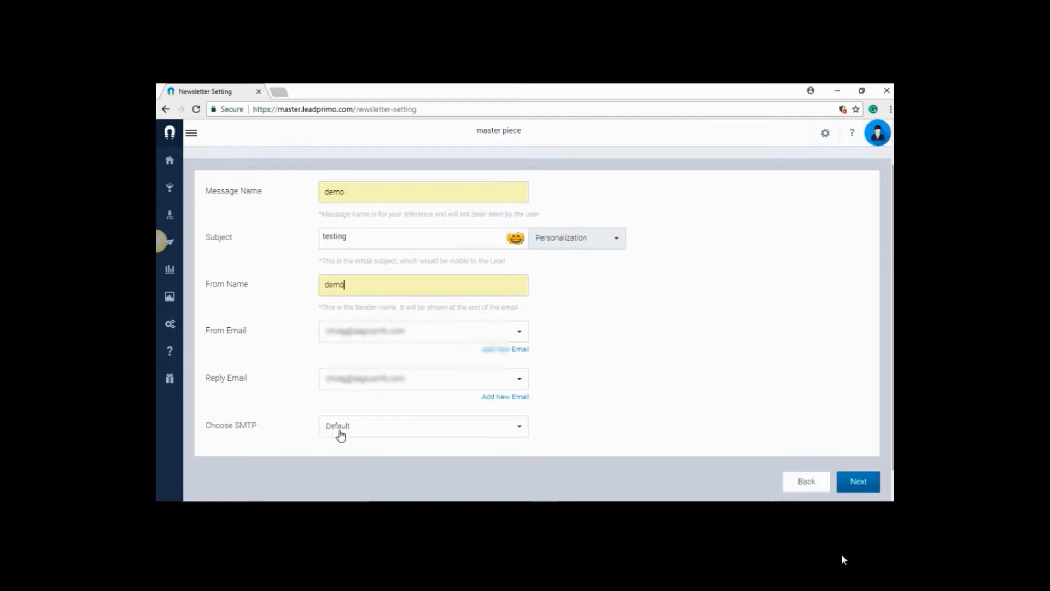
# Choose My Gmail as the newsletter's SMTP and proceed to adding content
pyautogui.click(362, 433)
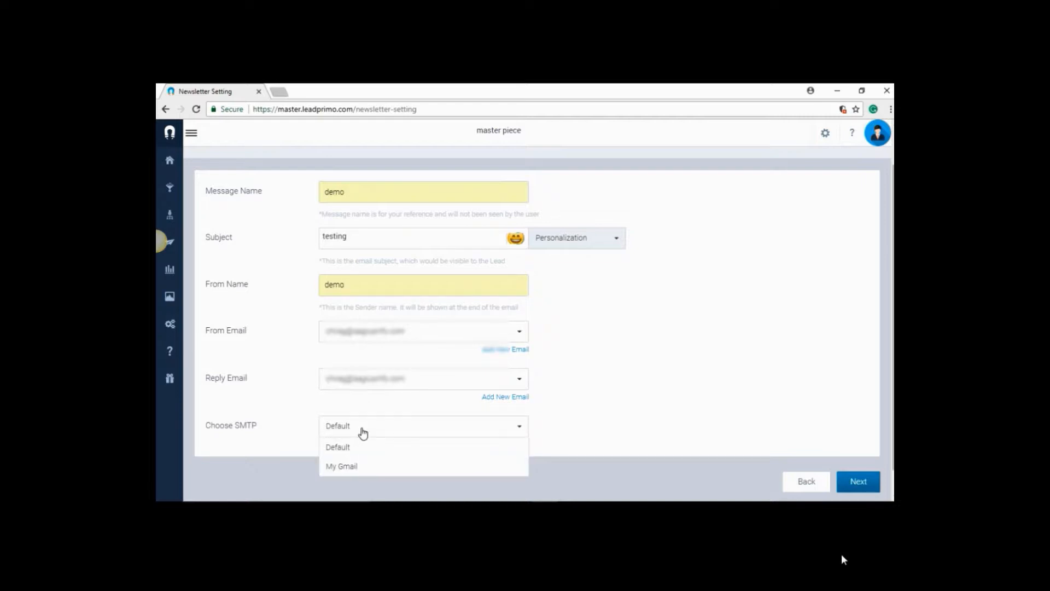
pyautogui.click(350, 468)
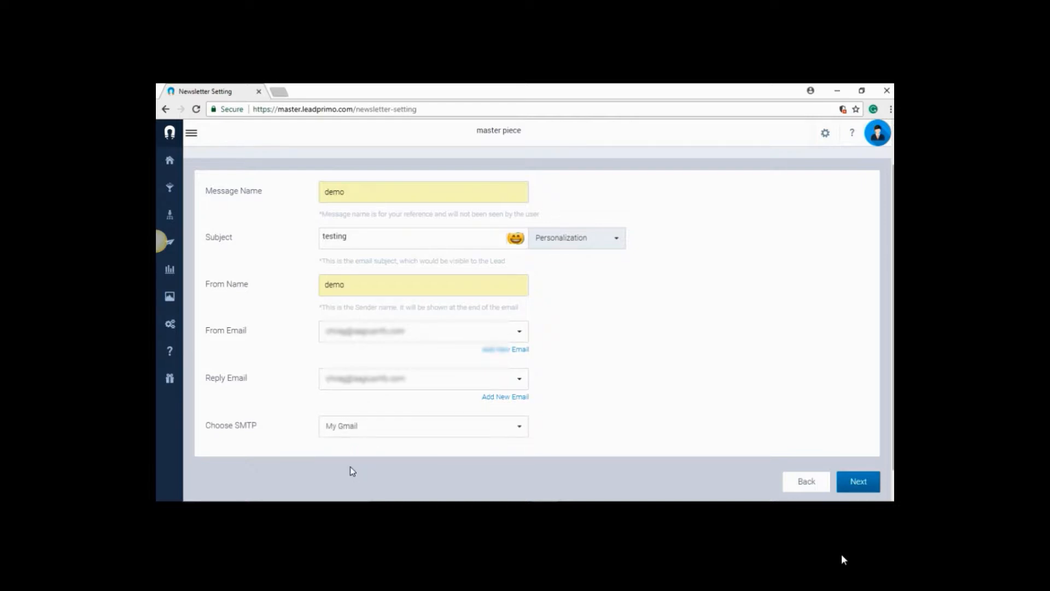
pyautogui.click(862, 485)
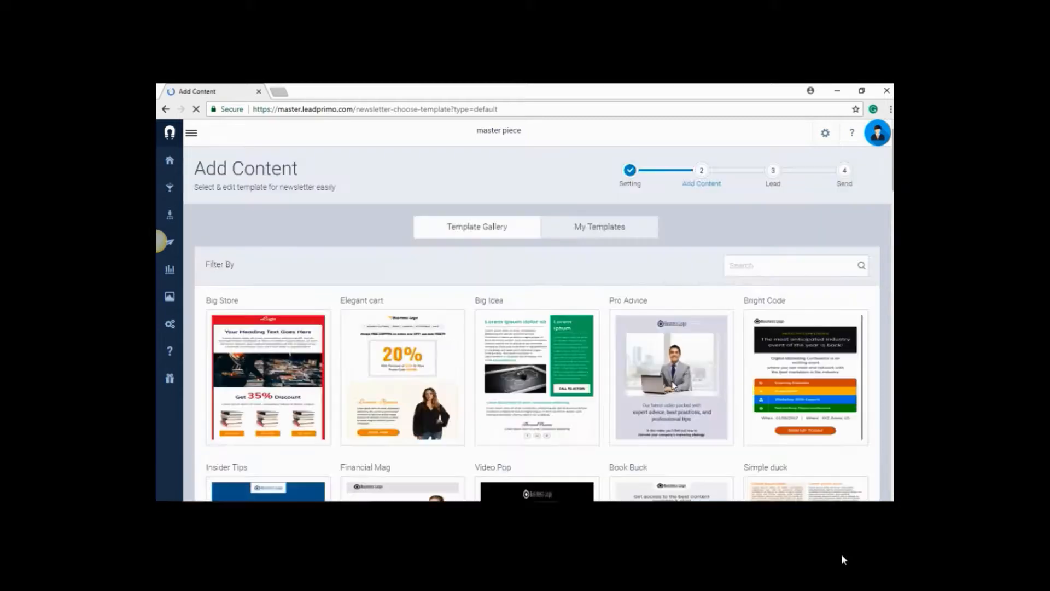
# Browse the template gallery and open the Pro Advice template for editing
pyautogui.moveTo(650, 347)
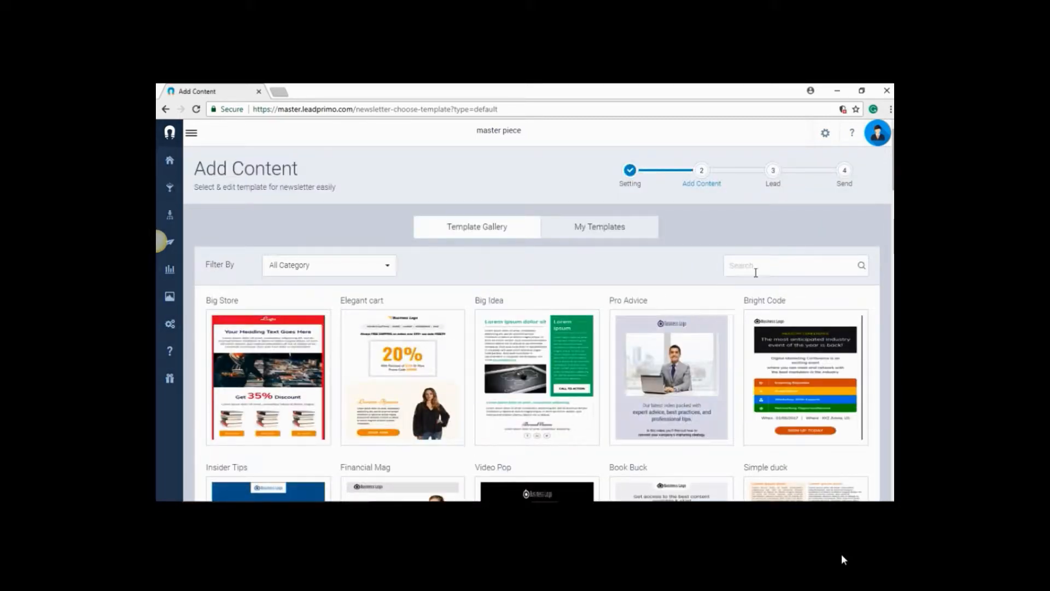
pyautogui.scroll(-5, 876, 226)
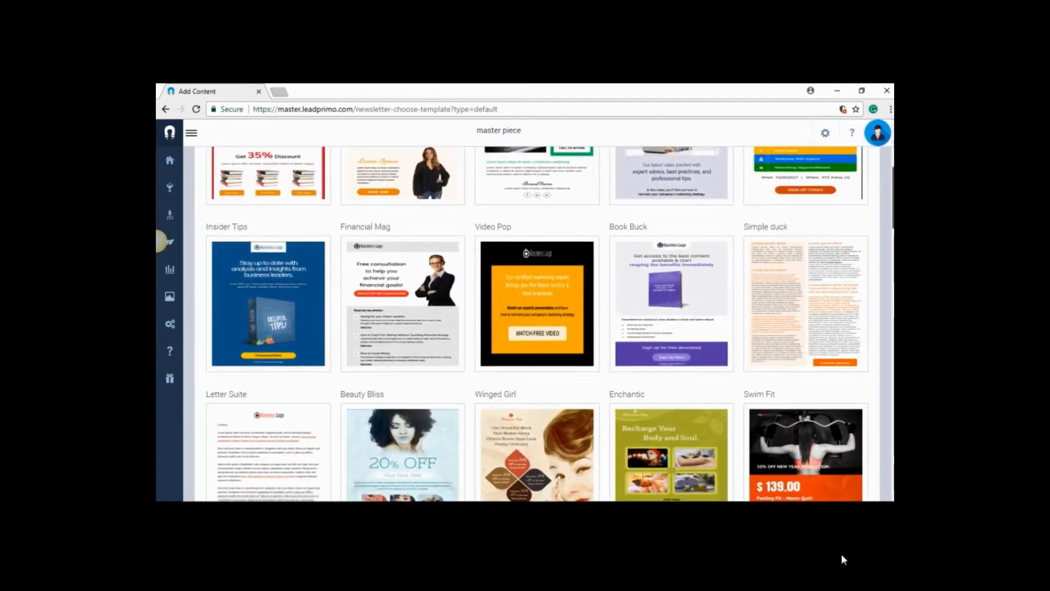
pyautogui.scroll(-5, 537, 323)
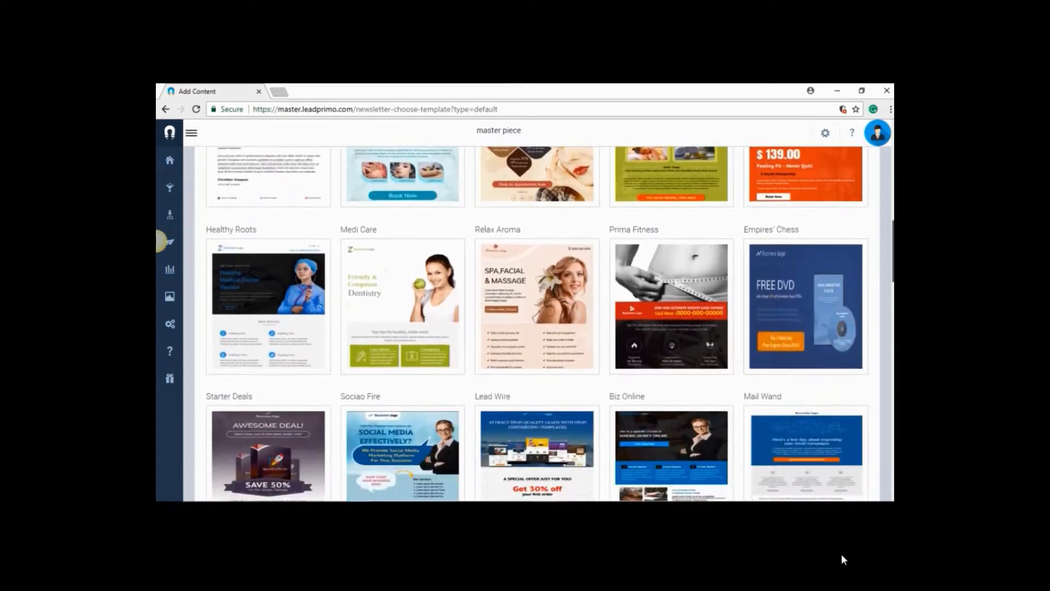
pyautogui.scroll(-8, 537, 323)
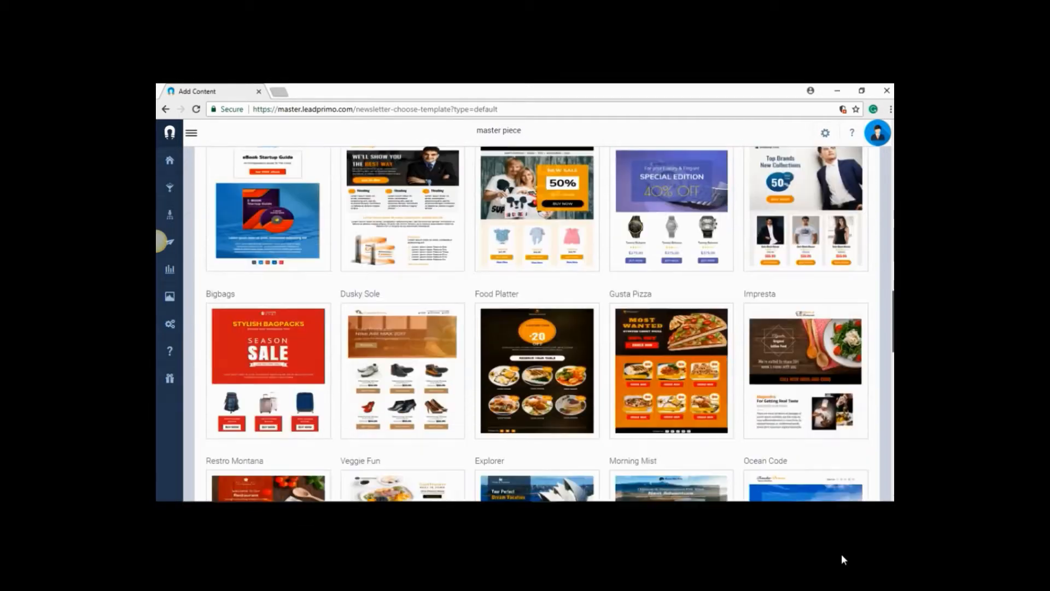
pyautogui.scroll(10, 537, 323)
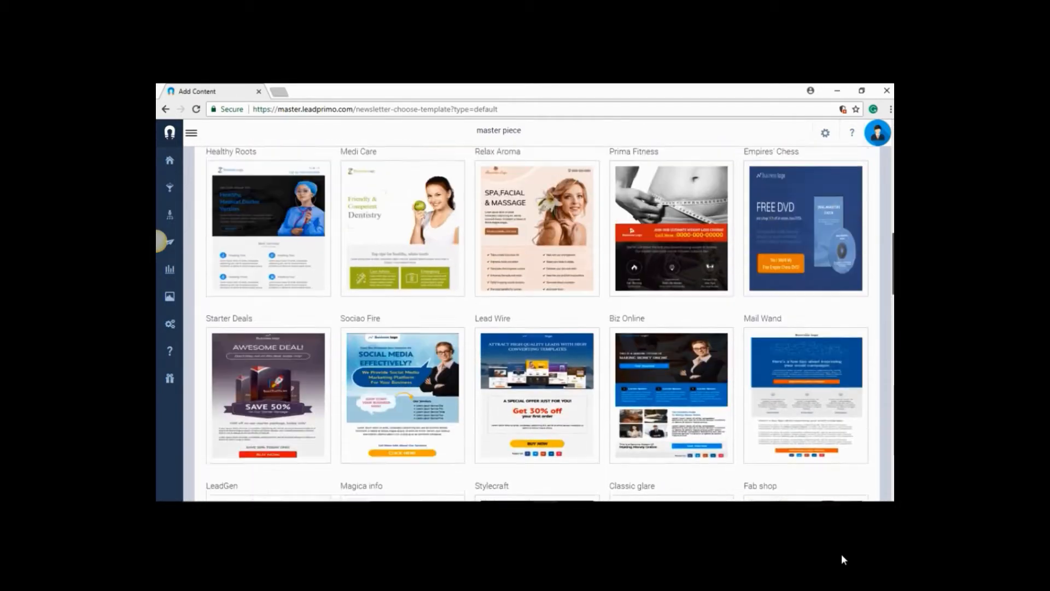
pyautogui.scroll(7, 882, 241)
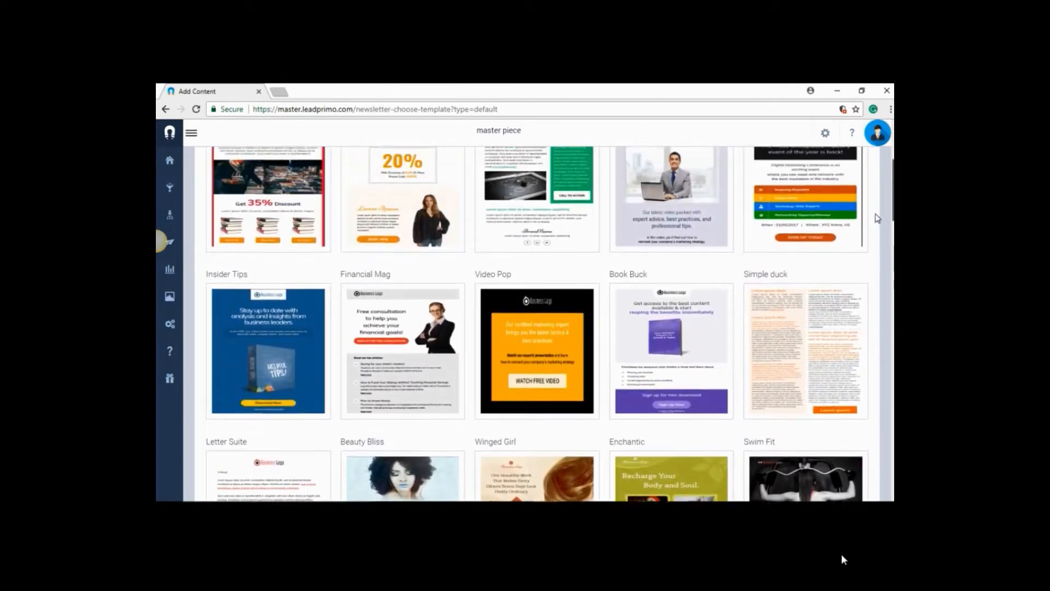
pyautogui.scroll(2, 875, 202)
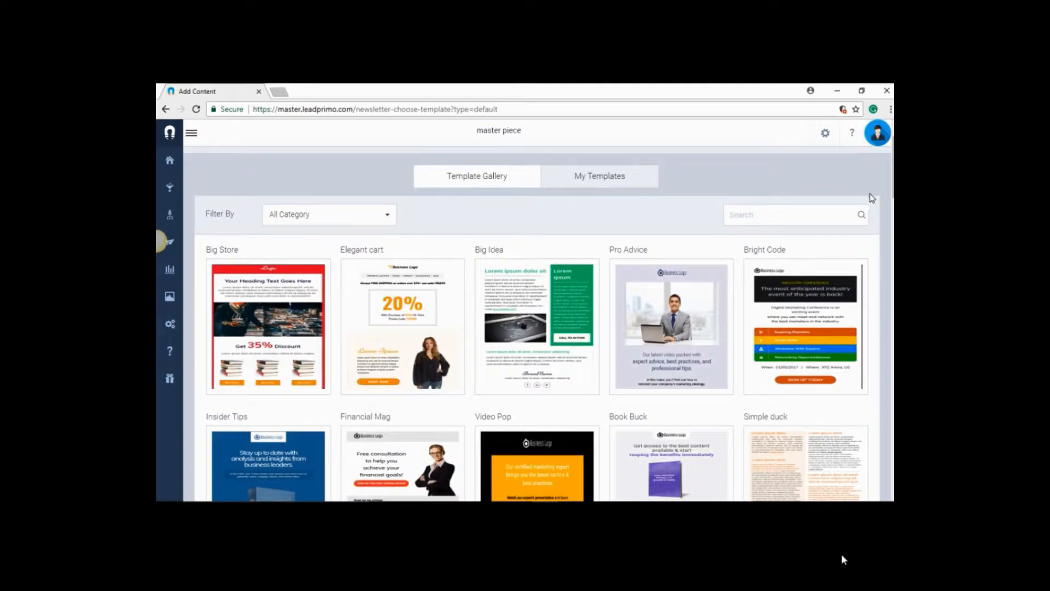
pyautogui.click(659, 316)
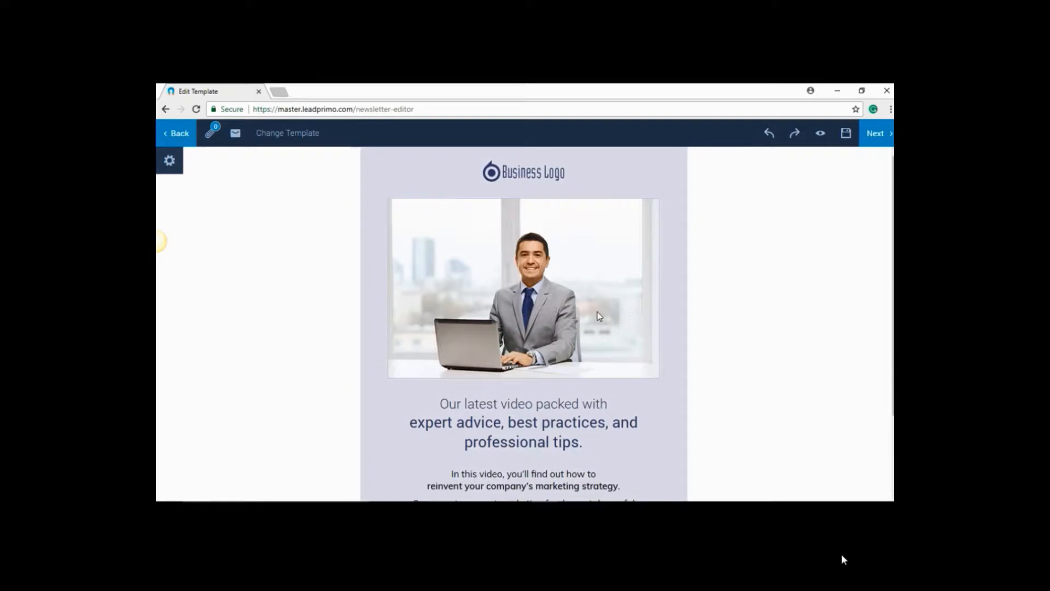
# Upload superman.png from the Desktop to the media of the template's main image
pyautogui.click(596, 310)
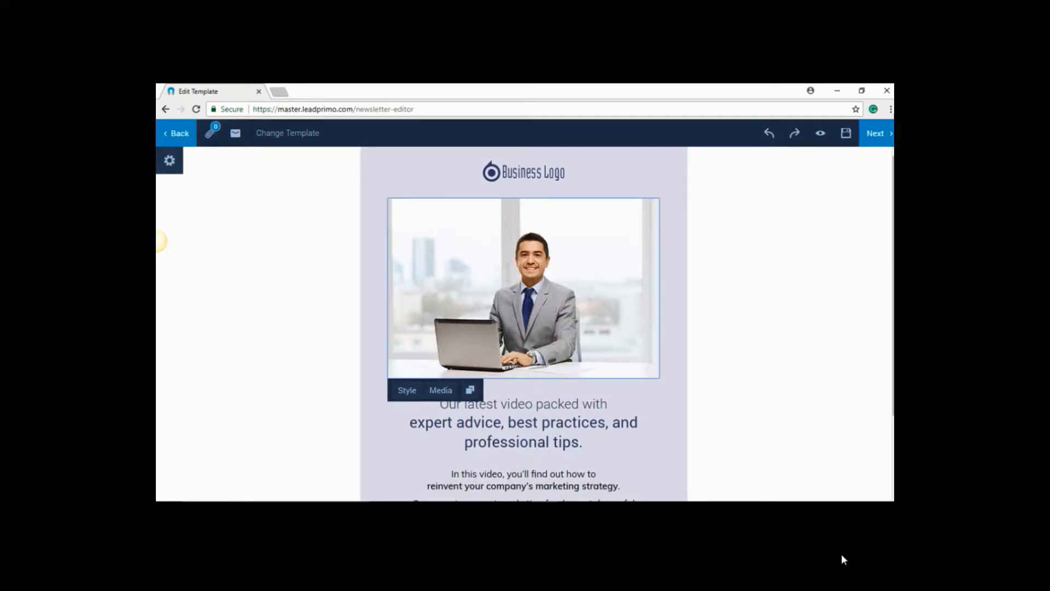
pyautogui.click(441, 390)
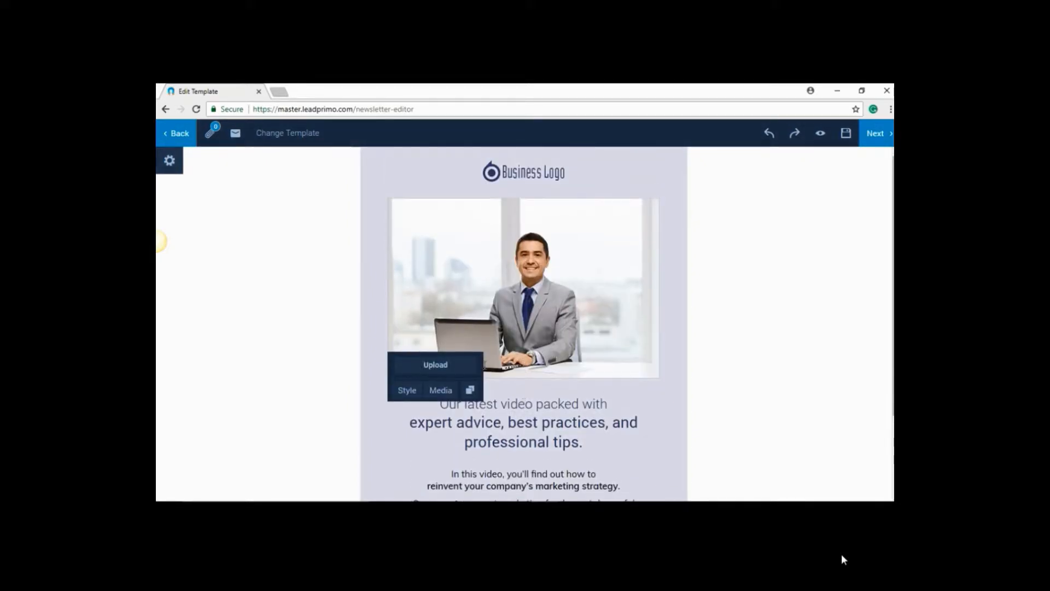
pyautogui.click(452, 370)
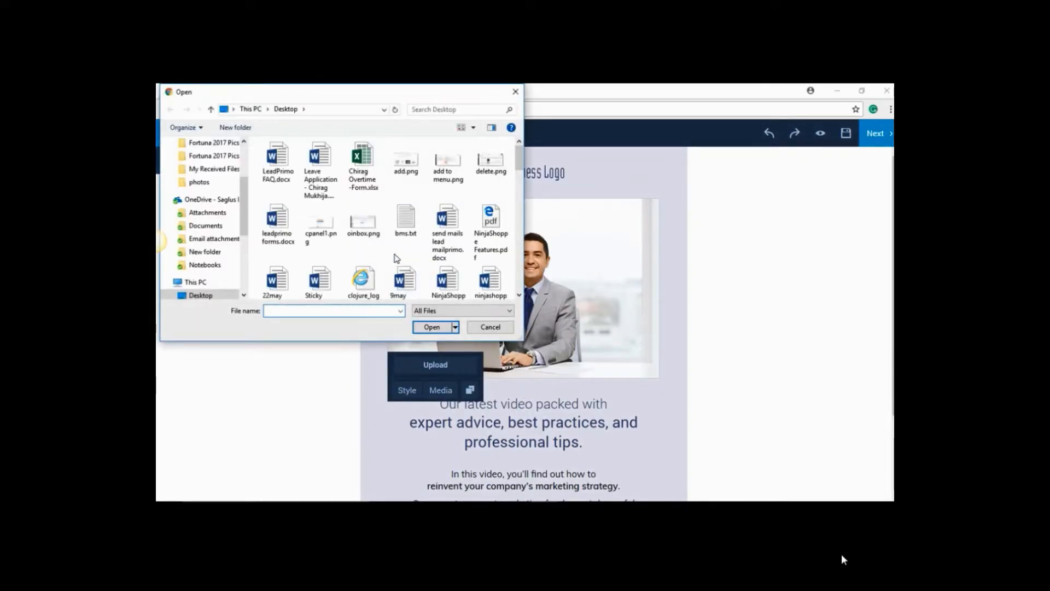
pyautogui.scroll(-10, 400, 262)
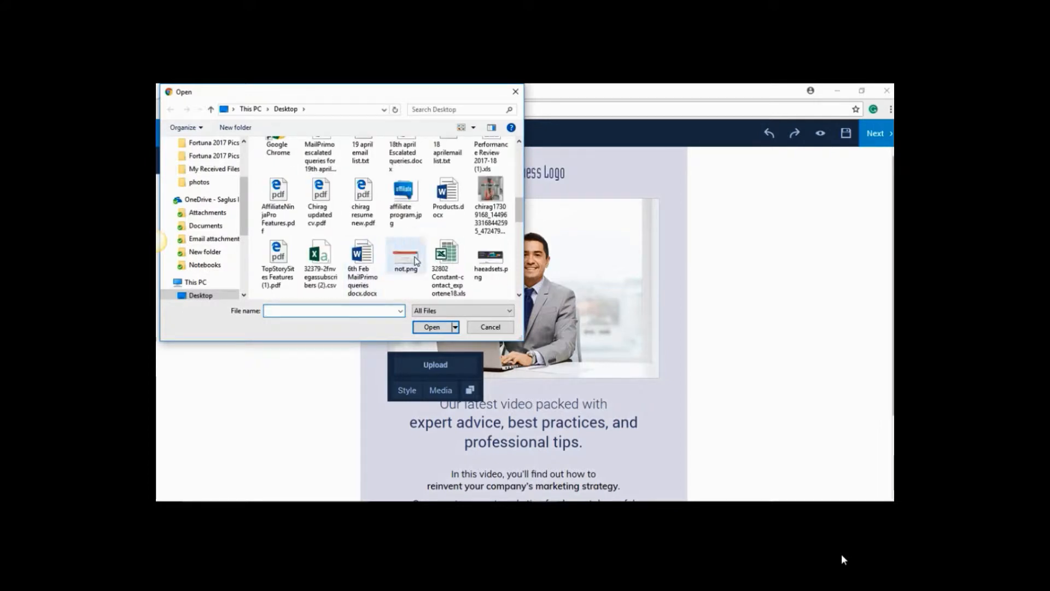
pyautogui.scroll(-5, 406, 274)
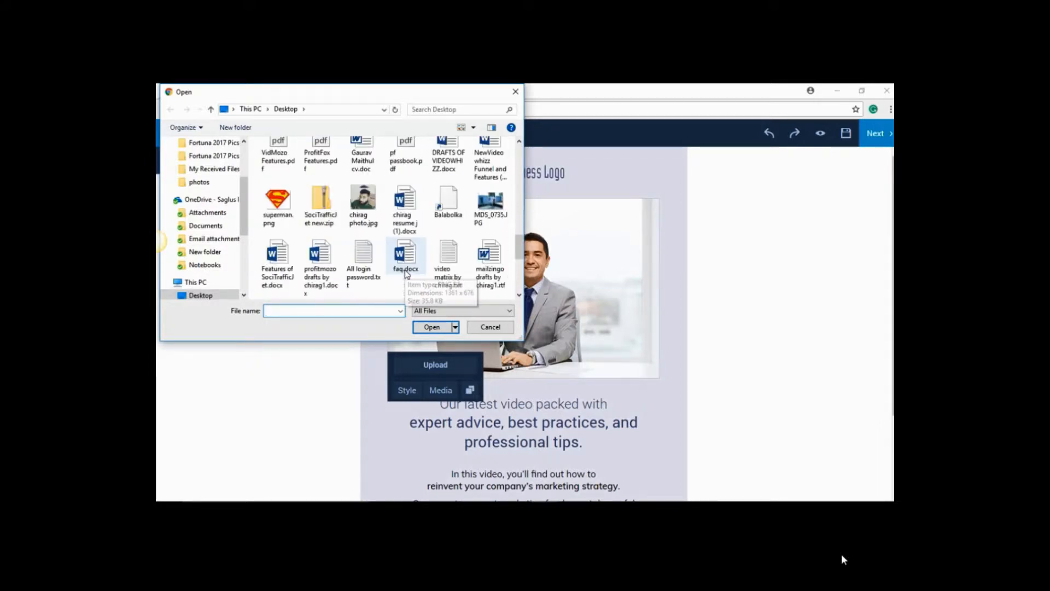
pyautogui.click(294, 206)
pyautogui.click(436, 327)
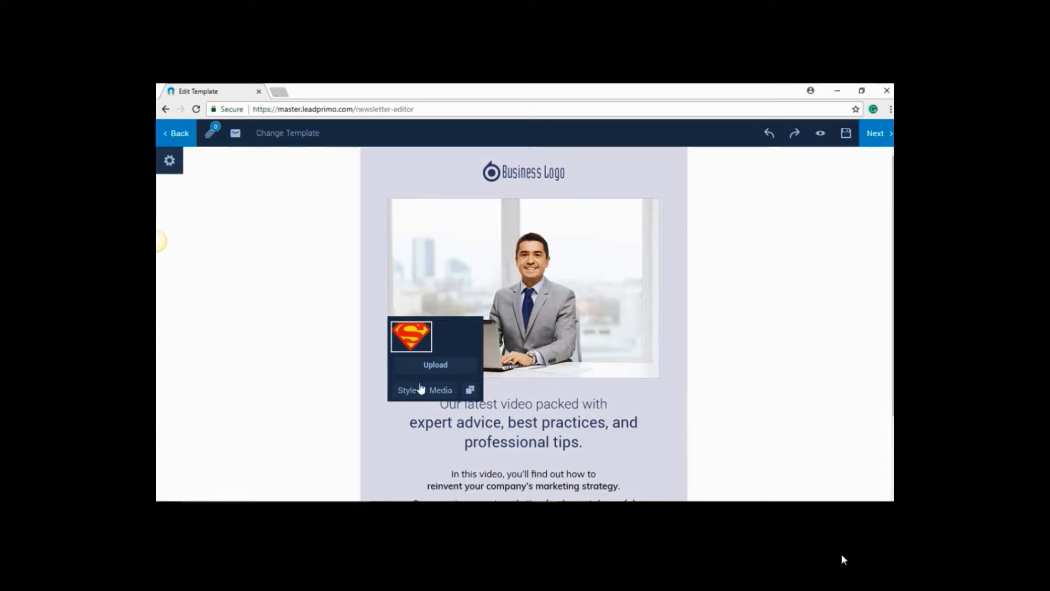
# Give the main image a thick border with rounded corners by increasing its border thickness and border radius
pyautogui.click(518, 354)
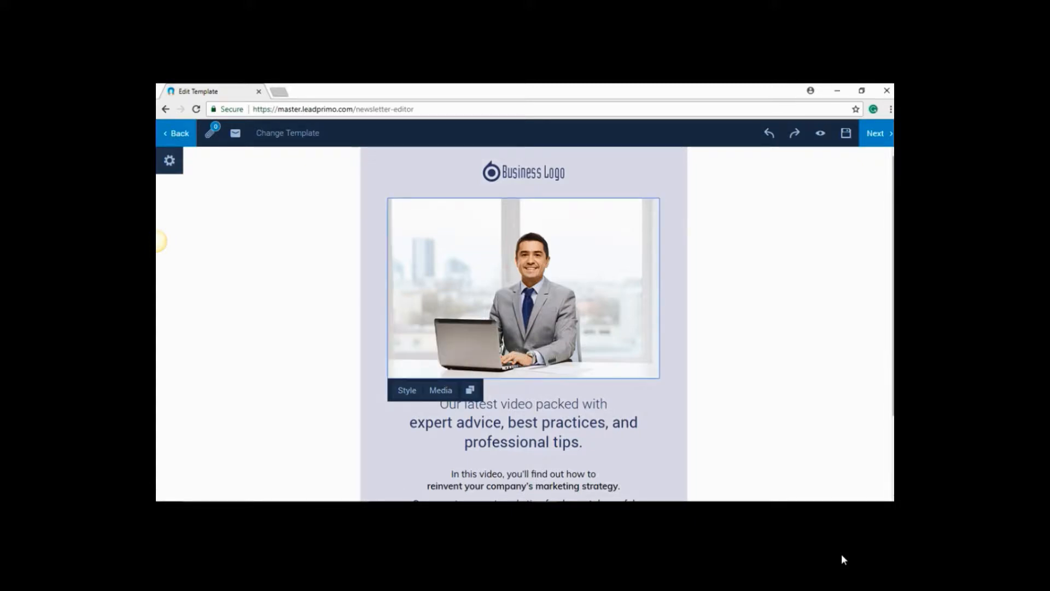
pyautogui.click(407, 390)
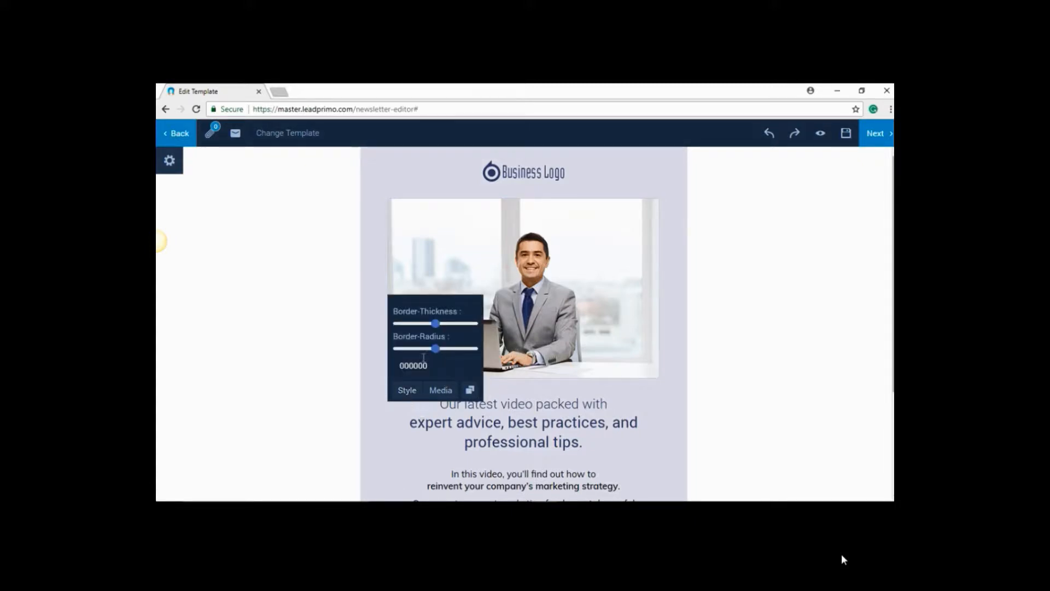
pyautogui.moveTo(435, 348); pyautogui.dragTo(452, 324)
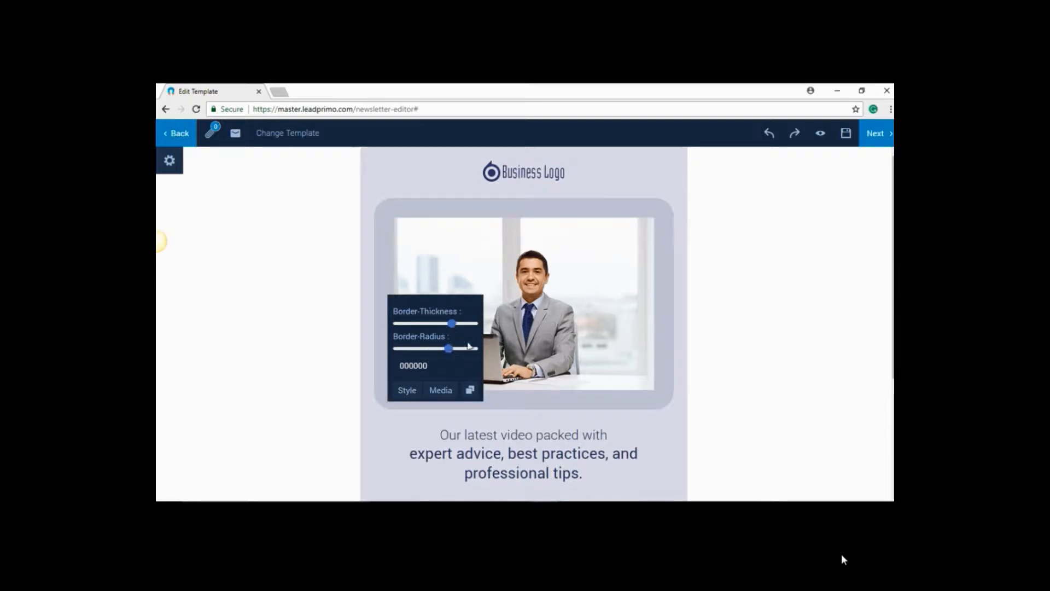
# Replace the bold headline text "expert advice, best practices, and professional tips." with "testing"
pyautogui.click(506, 423)
pyautogui.scroll(-2, 506, 423)
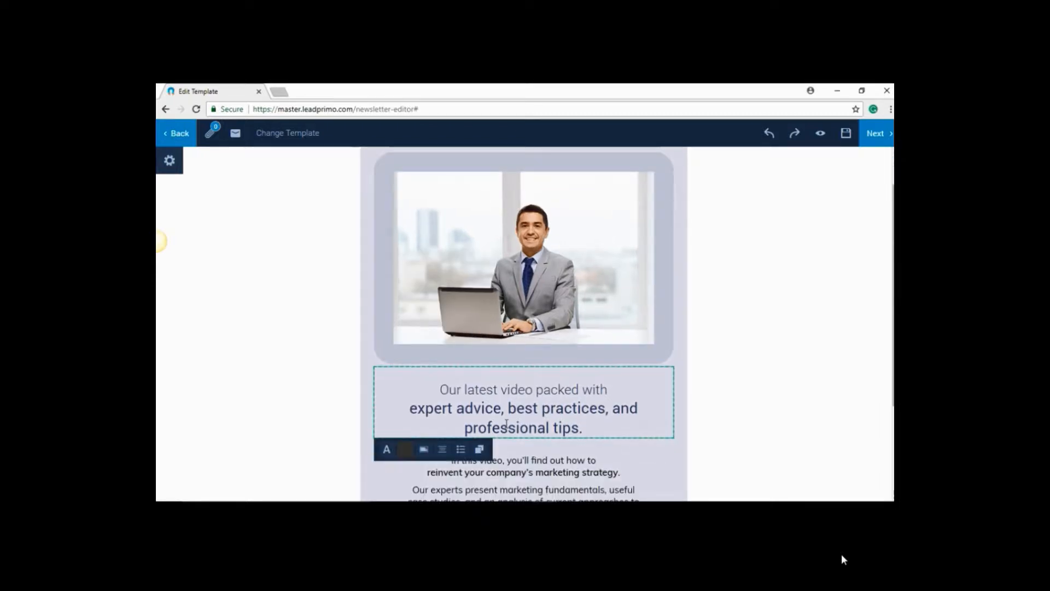
pyautogui.moveTo(583, 419); pyautogui.dragTo(423, 370)
pyautogui.click(471, 399)
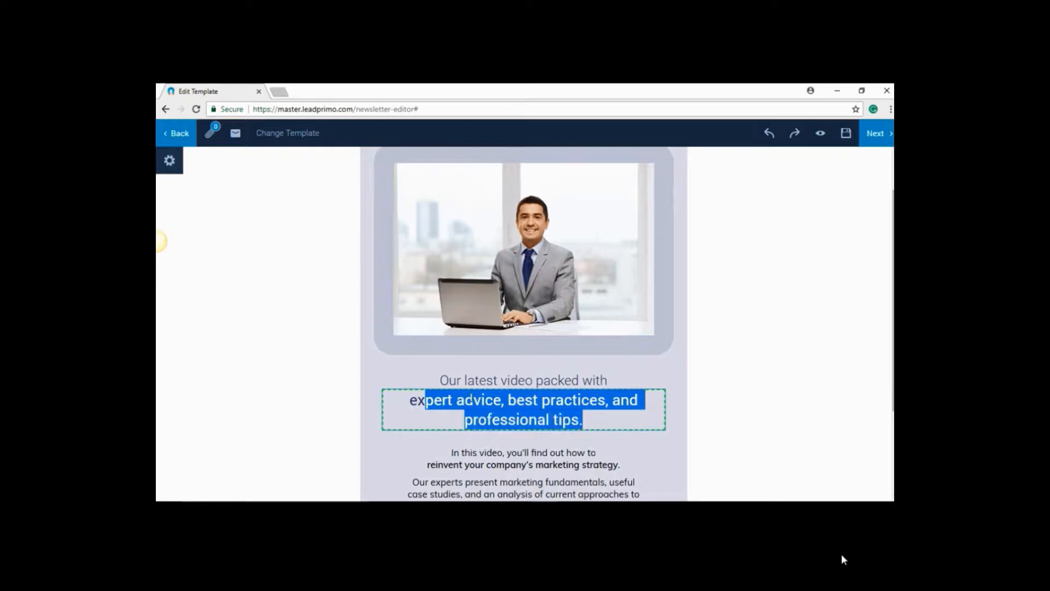
pyautogui.hotkey('ctrl', 'a')
pyautogui.write('t')
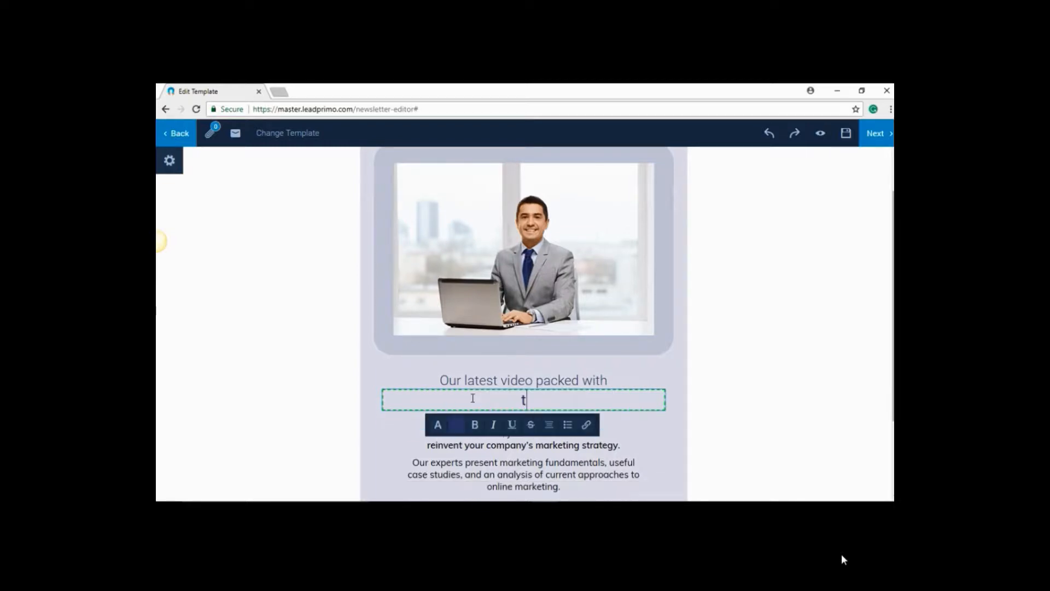
pyautogui.write('esting')
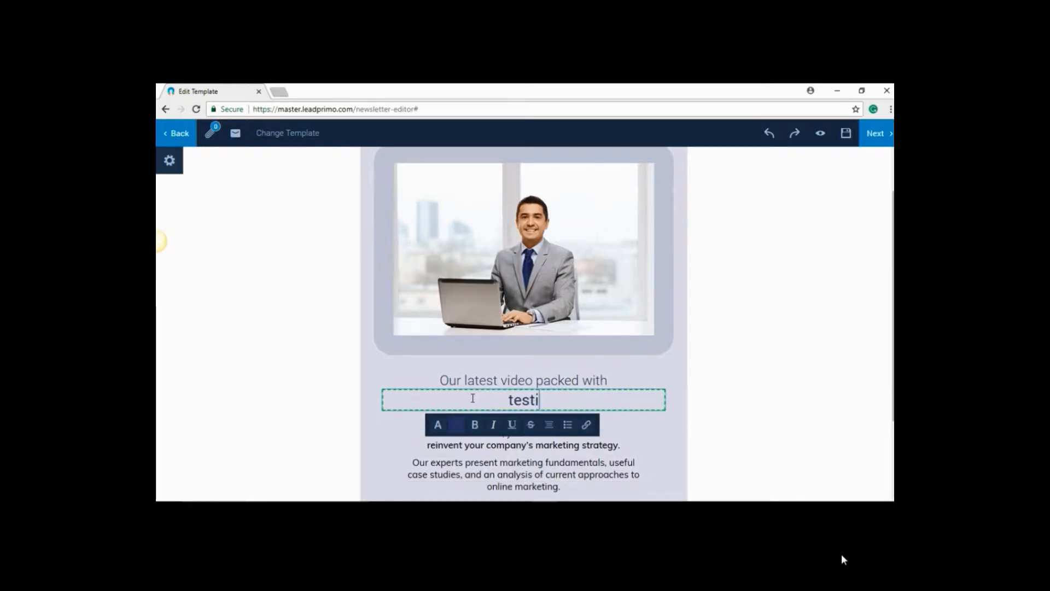
# Change the label of the first button below the body text to "watch now"
pyautogui.click(479, 443)
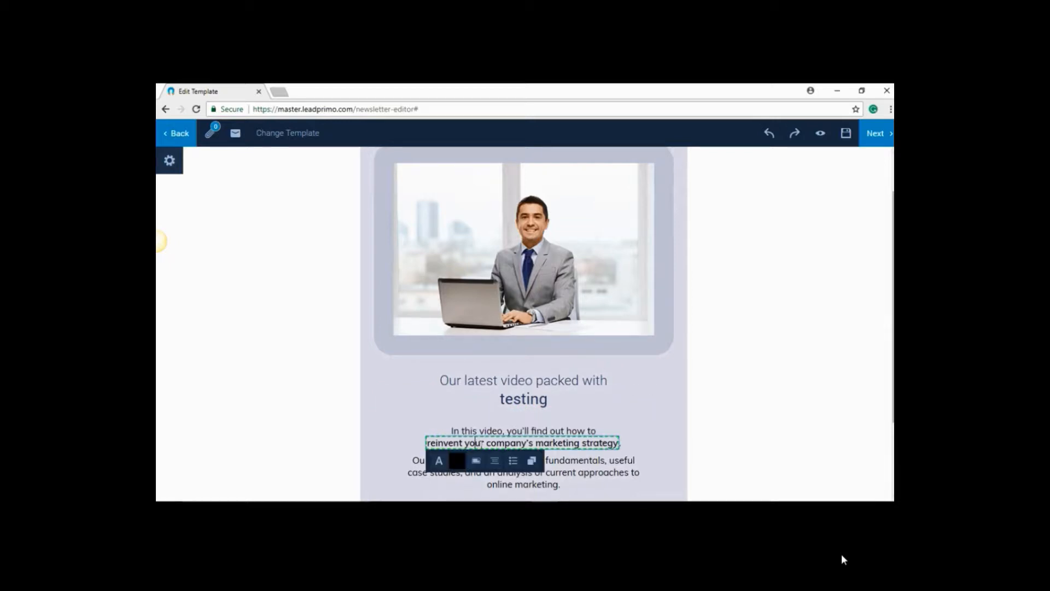
pyautogui.scroll(-2, 552, 444)
pyautogui.click(553, 419)
pyautogui.moveTo(553, 419); pyautogui.dragTo(482, 420)
pyautogui.write('wa')
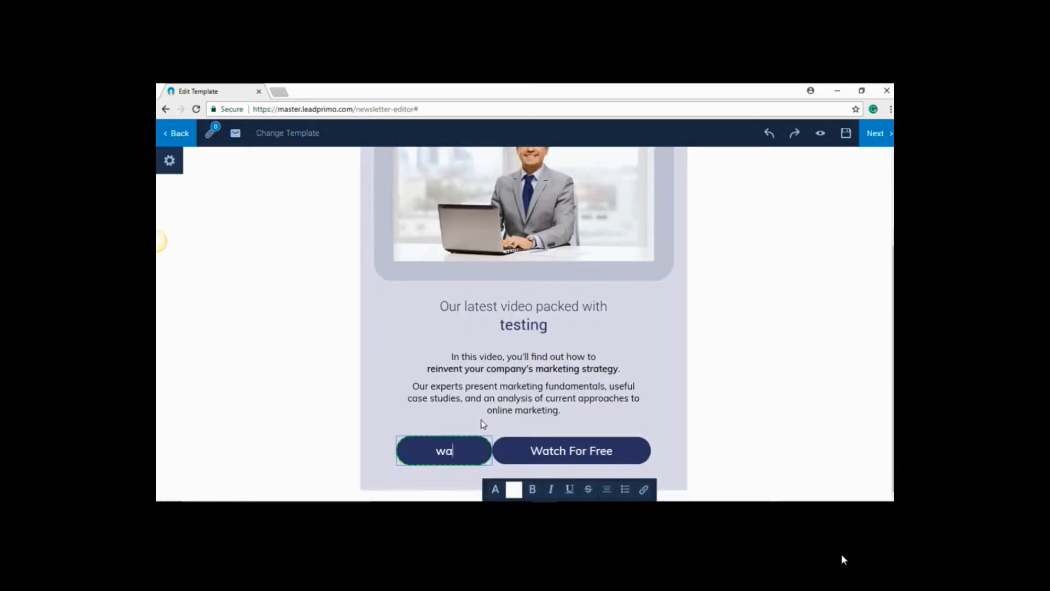
pyautogui.write('tch now')
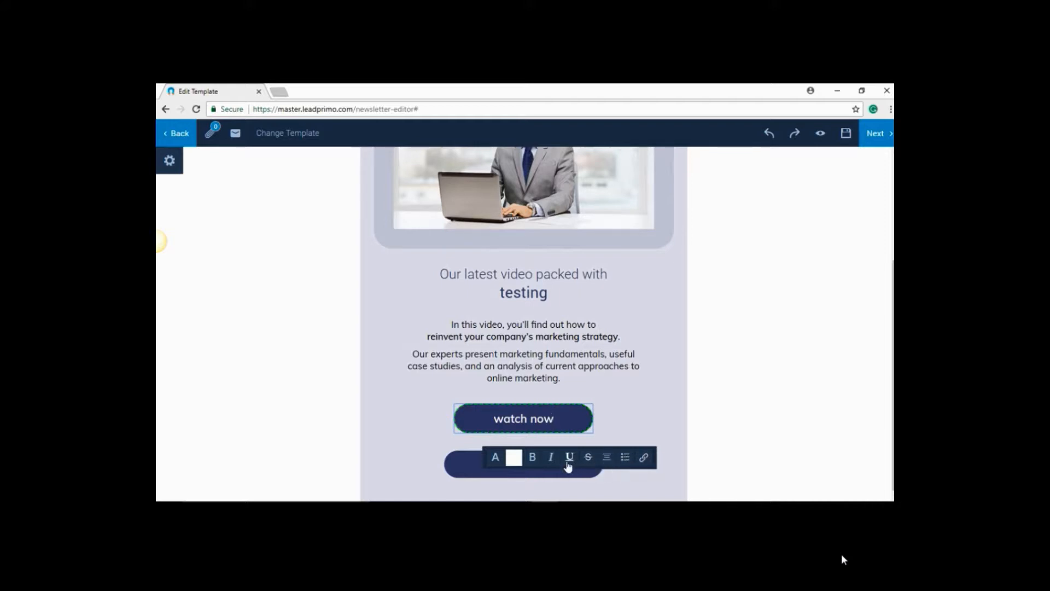
pyautogui.click(449, 438)
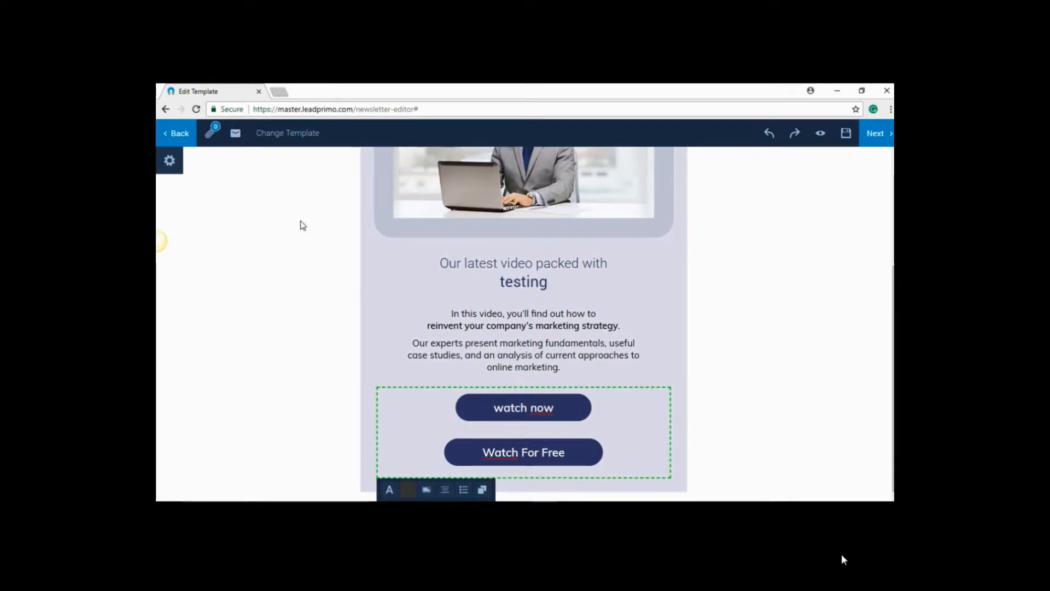
# Examine the form for sending a test email of the newsletter and close it unsent
pyautogui.click(236, 134)
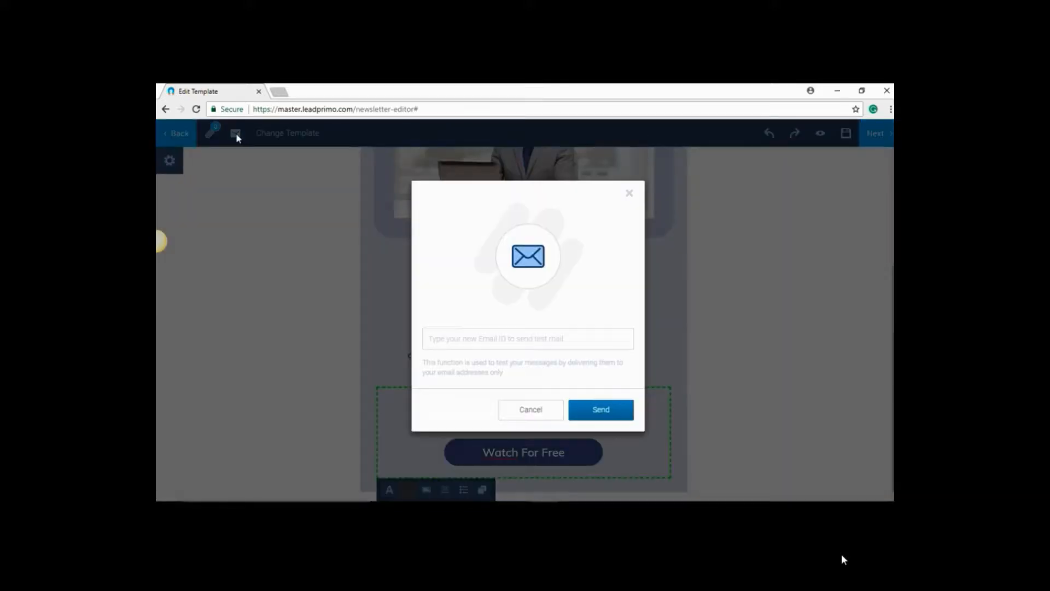
pyautogui.click(630, 198)
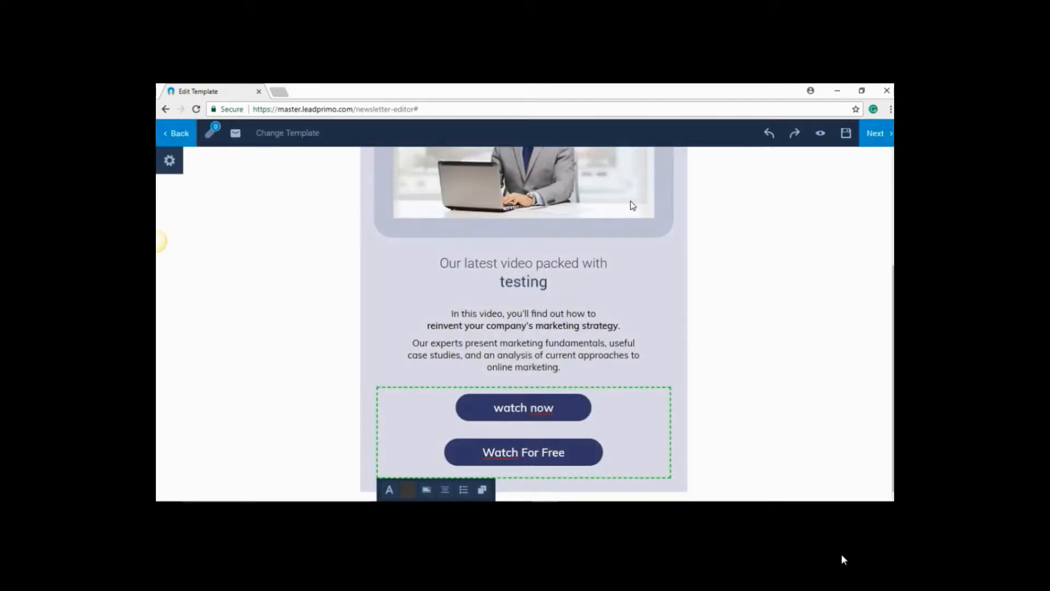
# Hide the template's Text 1, Image and Text 2 sections in the design settings
pyautogui.click(169, 161)
pyautogui.click(257, 231)
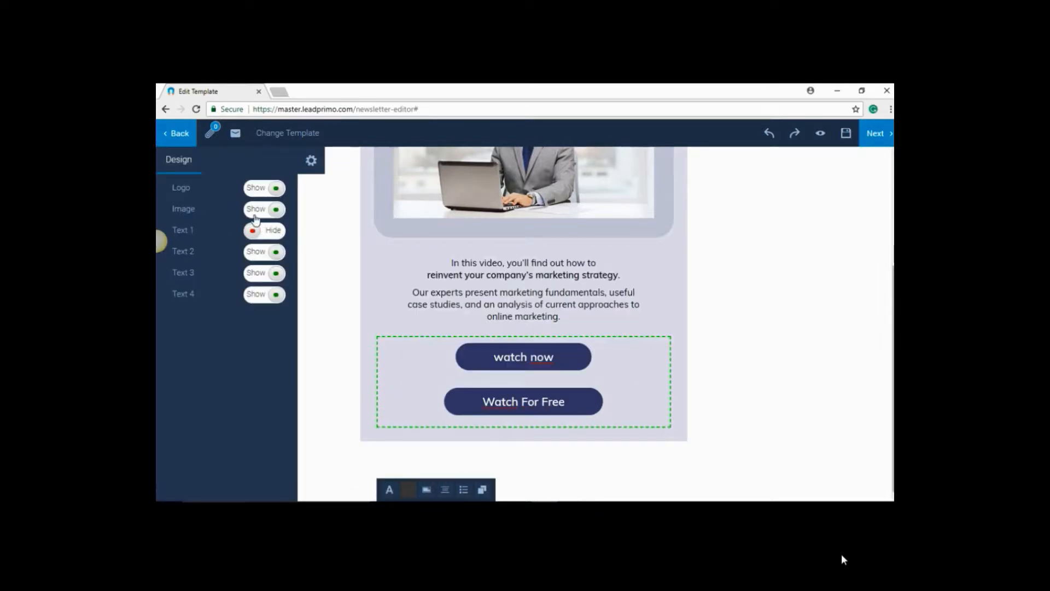
pyautogui.click(259, 209)
pyautogui.click(270, 254)
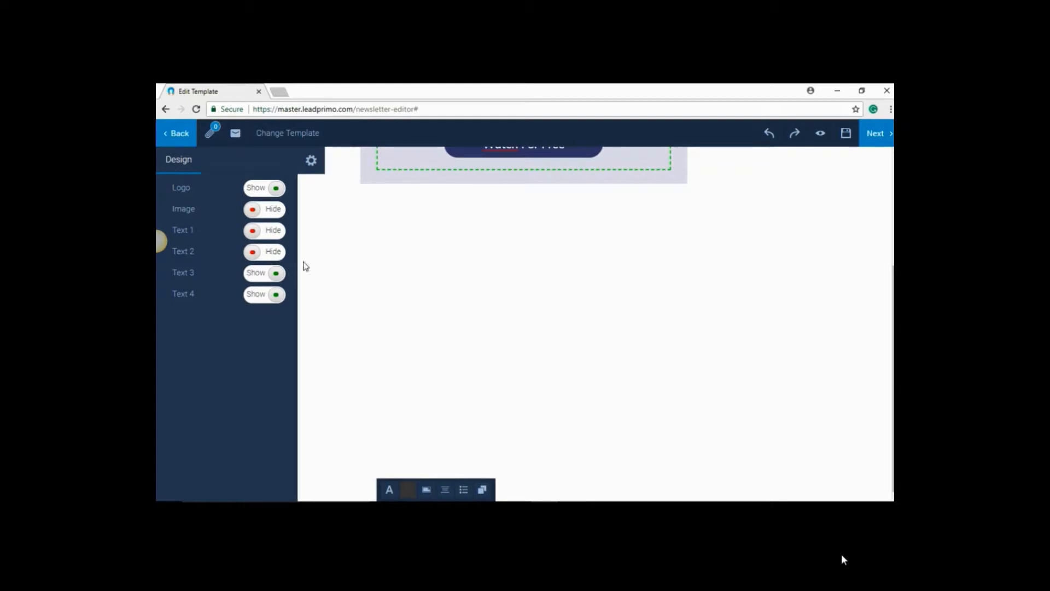
pyautogui.click(311, 161)
pyautogui.scroll(3, 473, 316)
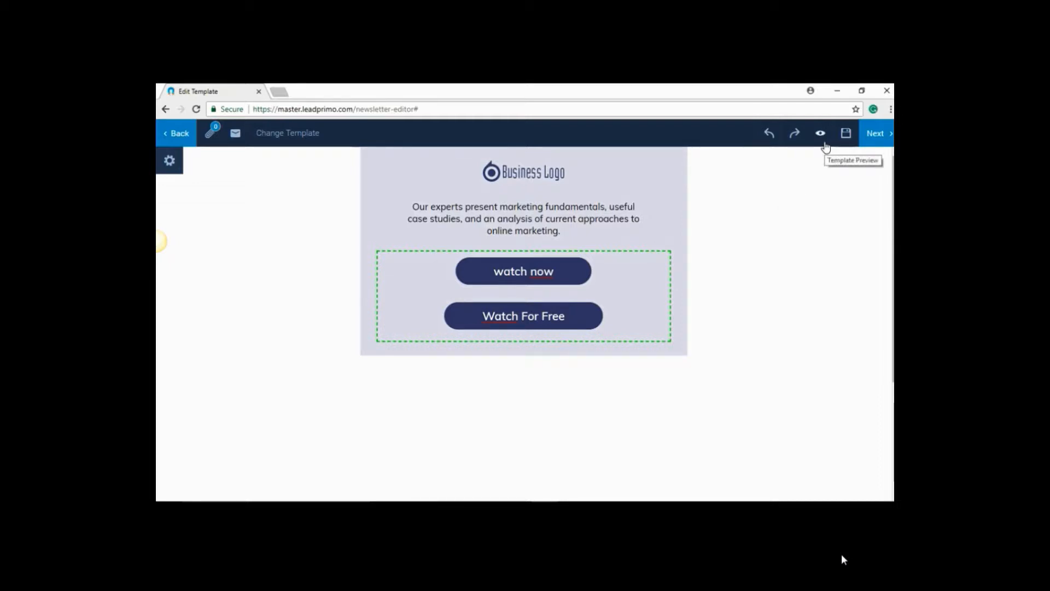
pyautogui.click(846, 134)
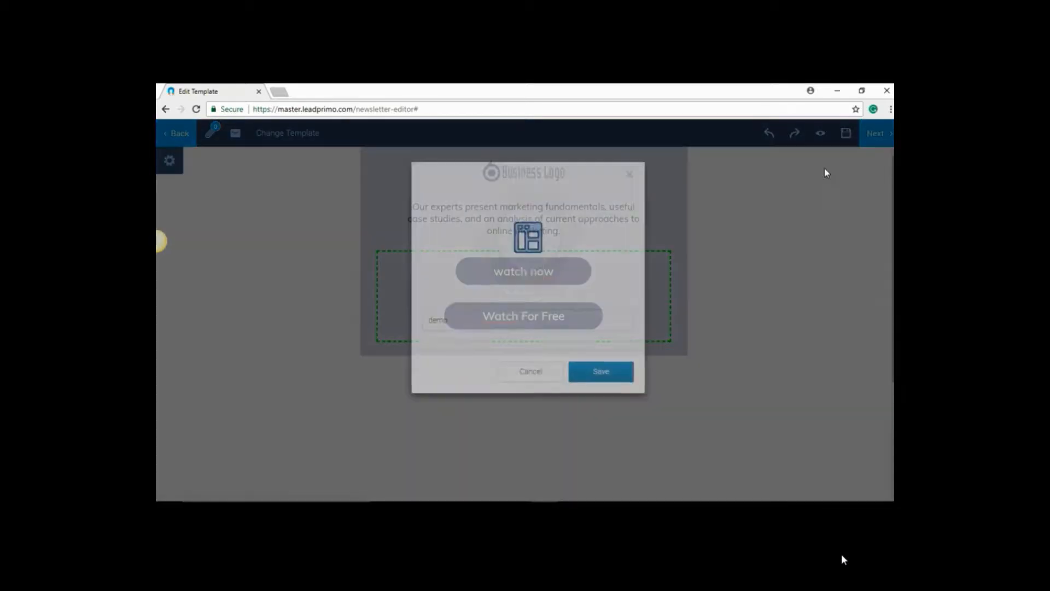
pyautogui.moveTo(469, 354); pyautogui.dragTo(431, 356)
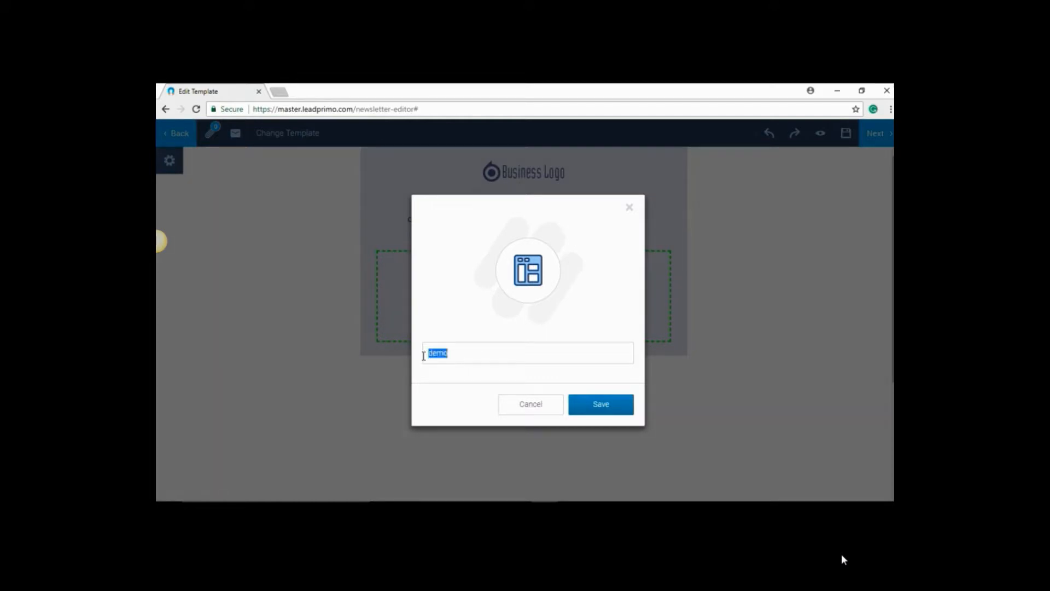
pyautogui.click(627, 212)
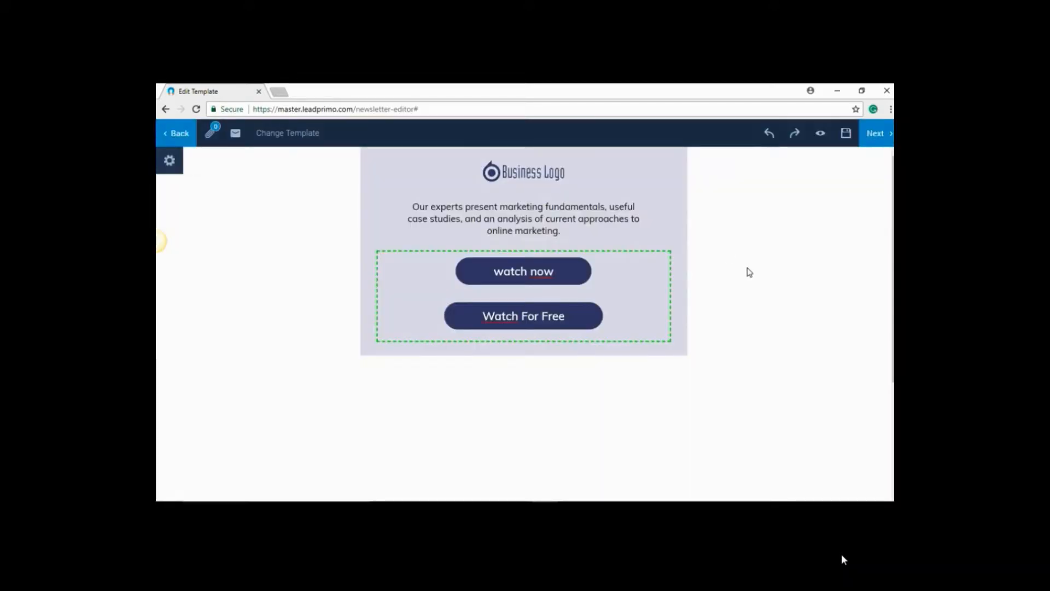
# Proceed to the lead settings and include the leads of demo_list
pyautogui.click(876, 136)
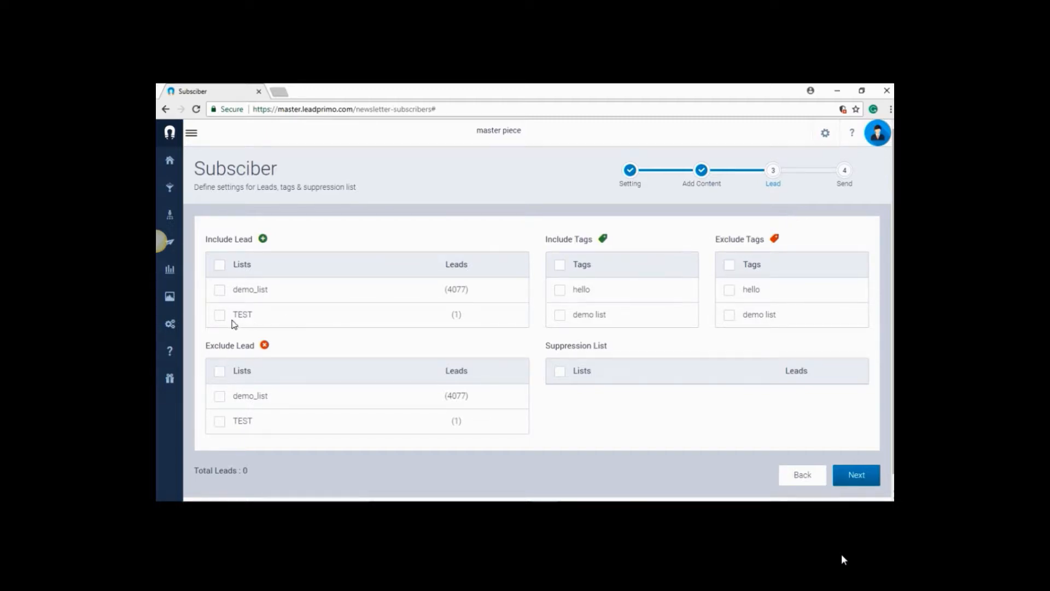
pyautogui.click(219, 291)
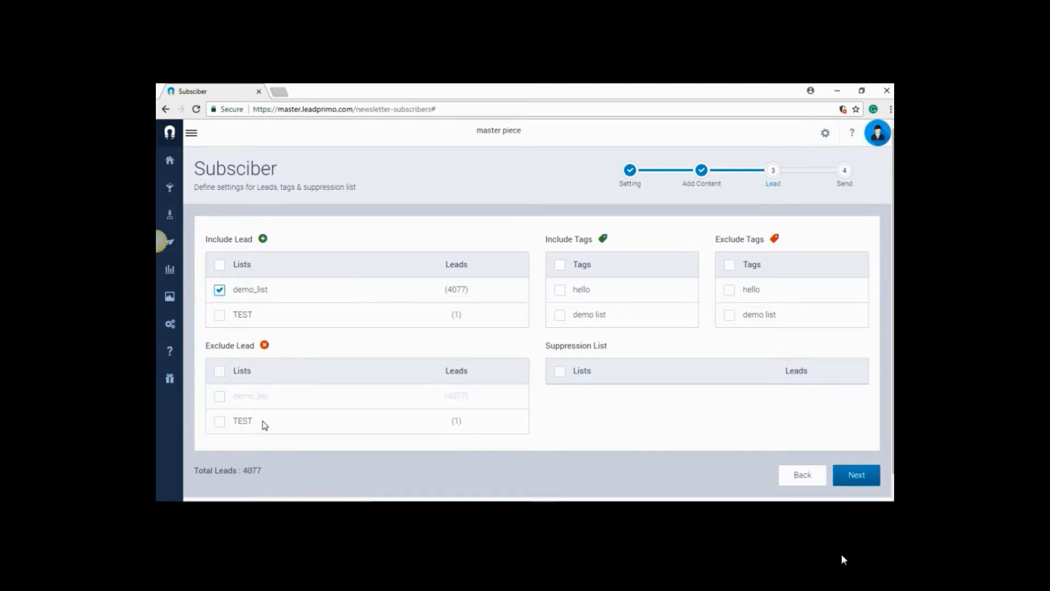
pyautogui.moveTo(206, 345); pyautogui.dragTo(256, 356)
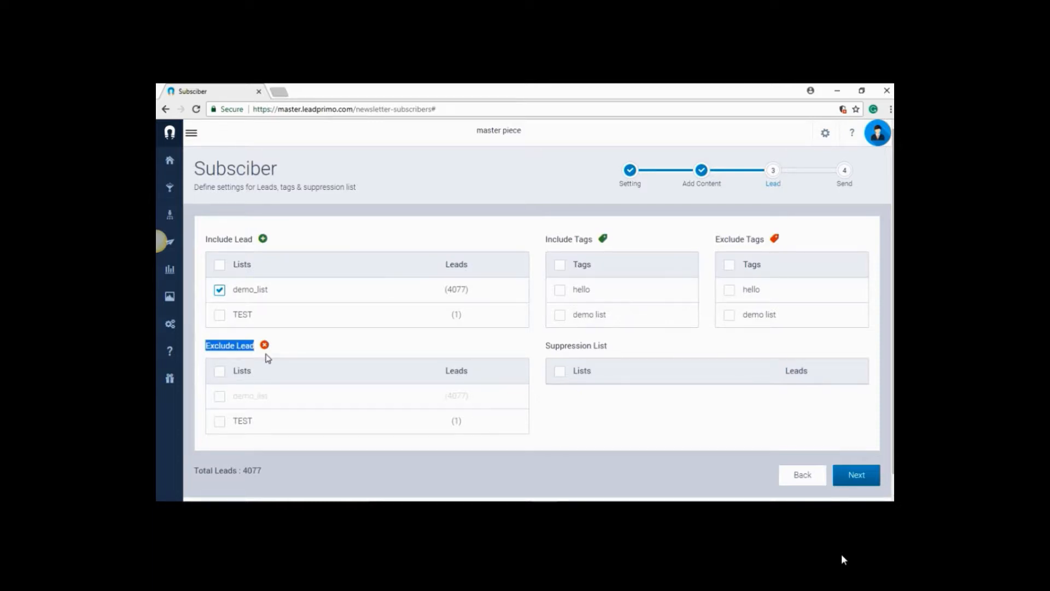
pyautogui.click(292, 356)
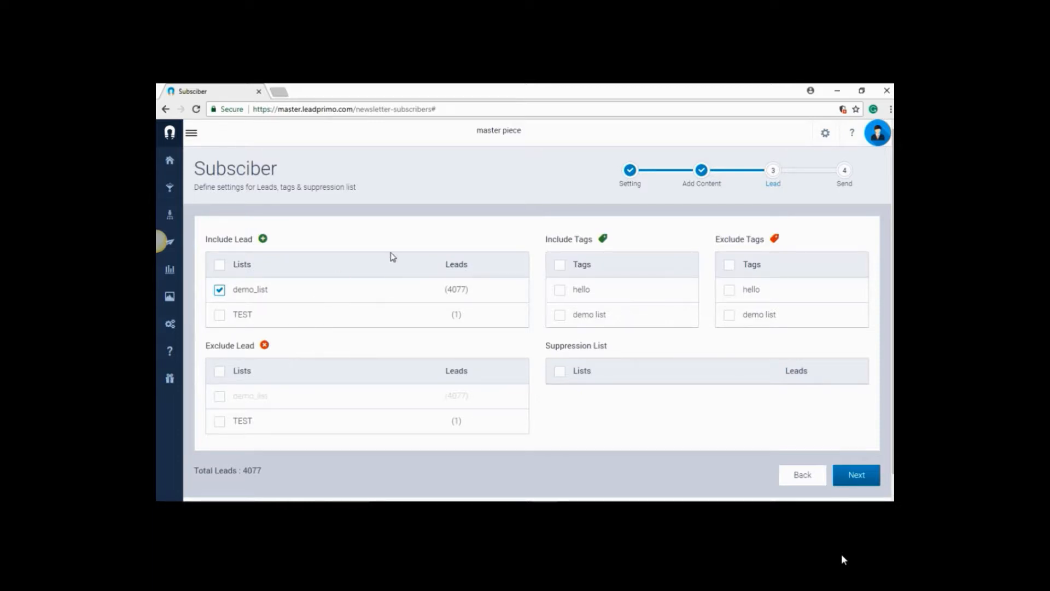
# Include the tag "demo list", exclude the tag "hello" and continue to the sending options
pyautogui.click(560, 316)
pyautogui.moveTo(715, 242); pyautogui.dragTo(765, 250)
pyautogui.click(734, 253)
pyautogui.click(726, 291)
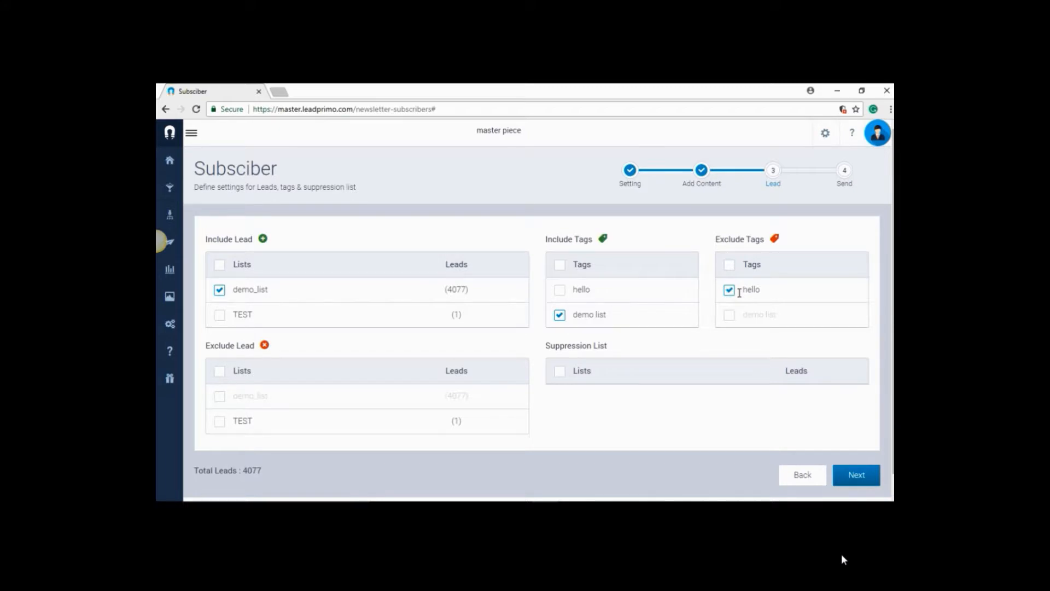
pyautogui.scroll(-1, 820, 415)
pyautogui.click(851, 460)
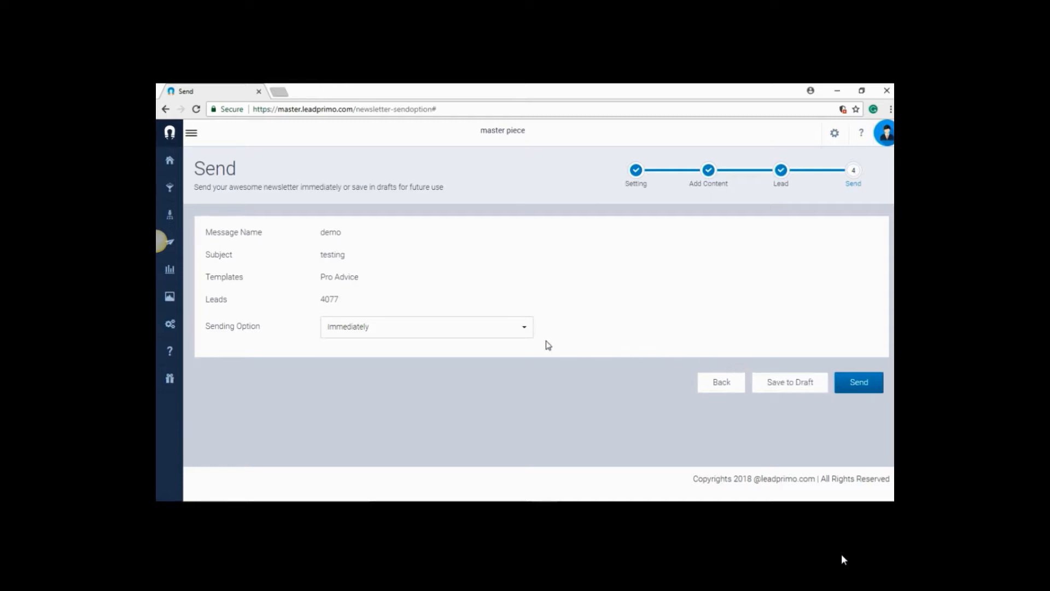
# Set the sending option to Schedule with the date 01-06-2018 and adjust the sending time
pyautogui.click(484, 335)
pyautogui.click(349, 369)
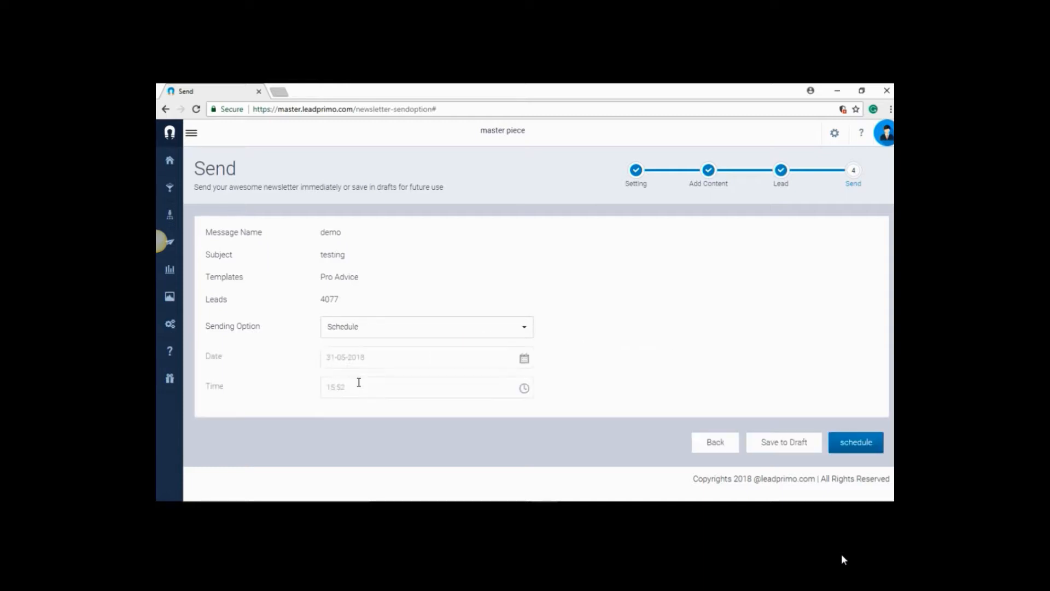
pyautogui.click(527, 359)
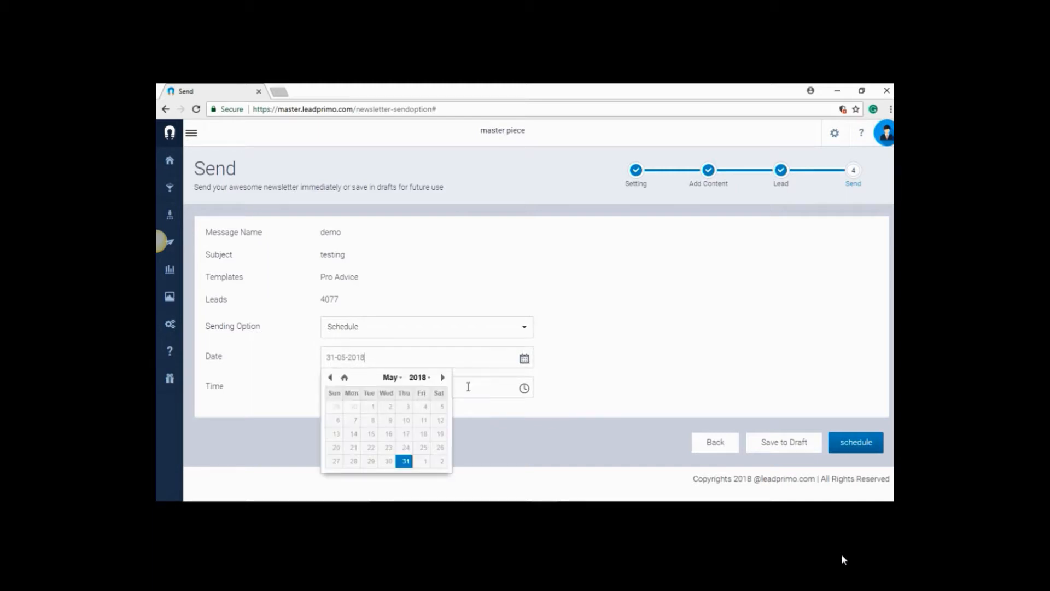
pyautogui.click(422, 462)
pyautogui.click(537, 430)
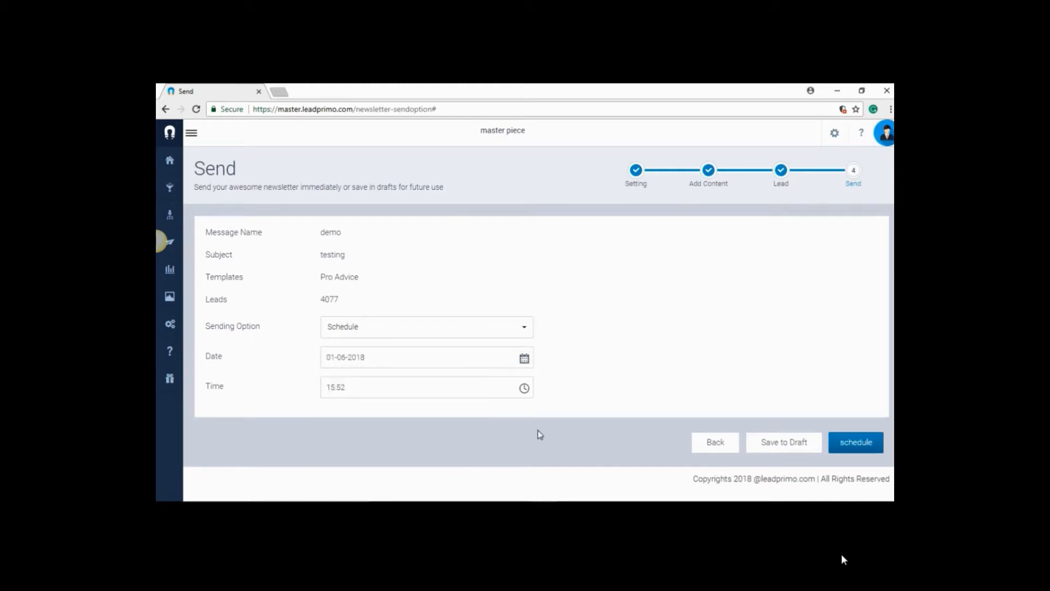
pyautogui.click(522, 389)
pyautogui.click(350, 340)
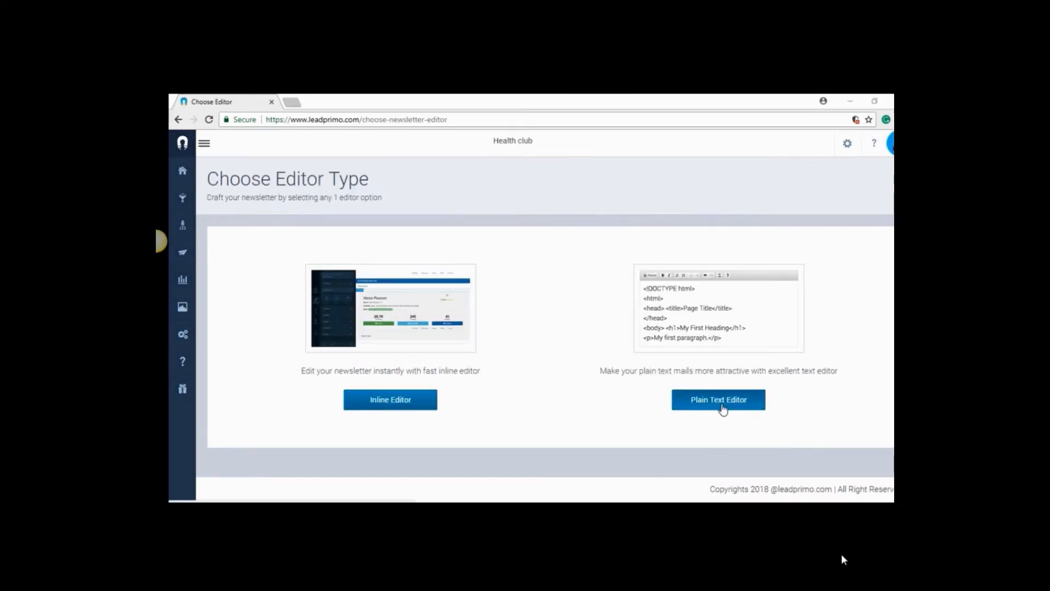
# Start a plain text editor newsletter with message name "demo", subject "testing" and from name "demo"
pyautogui.click(722, 408)
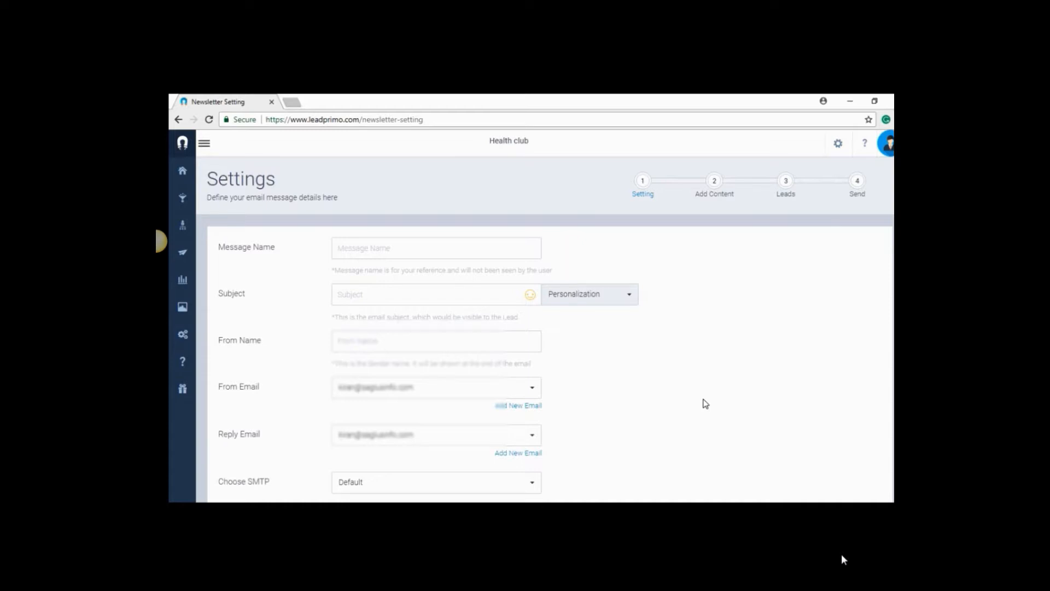
pyautogui.click(373, 249)
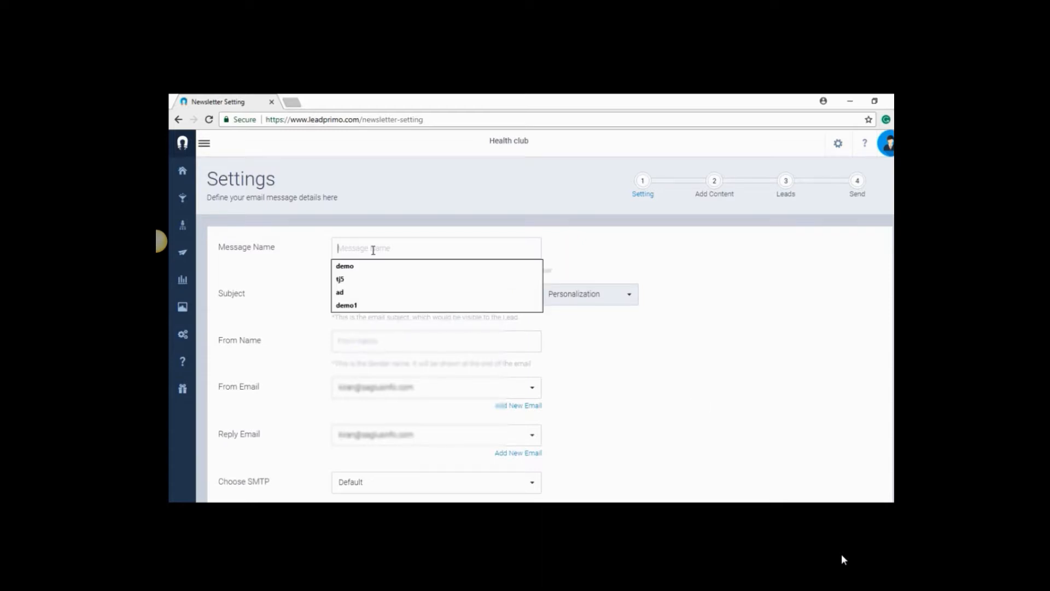
pyautogui.click(372, 266)
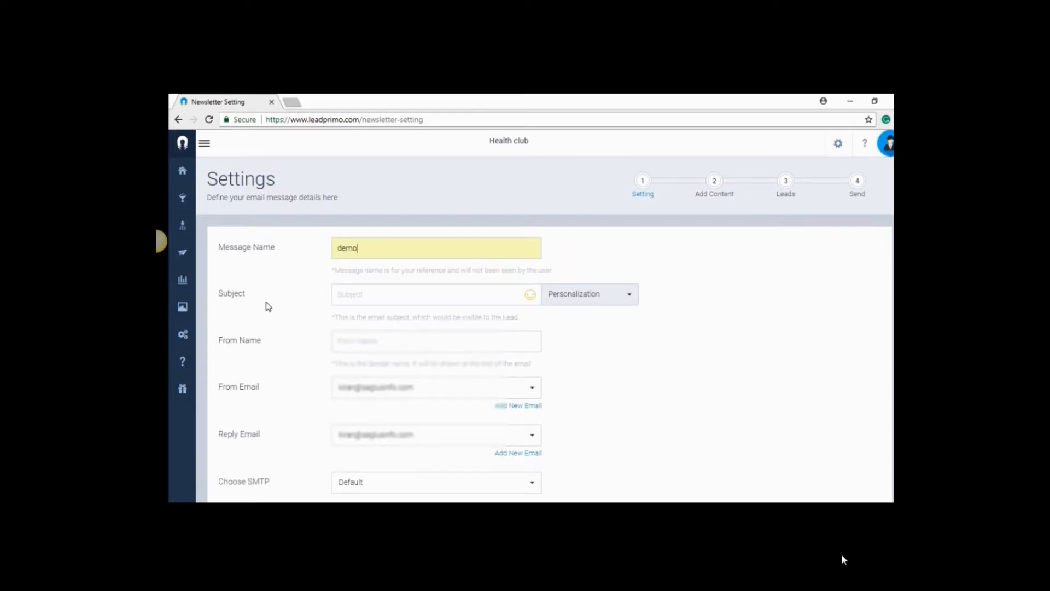
pyautogui.click(351, 296)
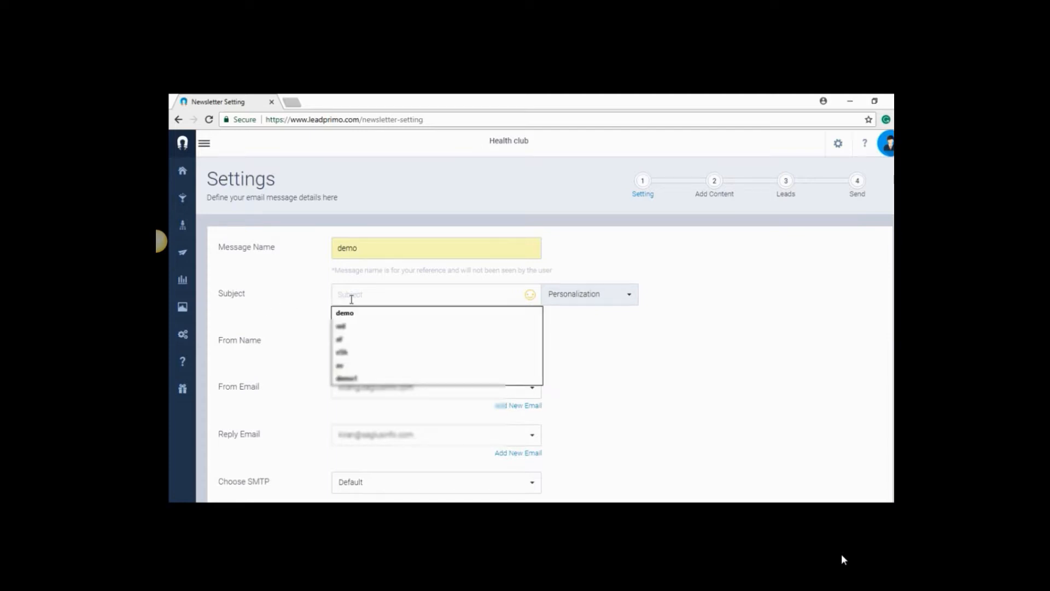
pyautogui.write('testing')
pyautogui.click(356, 312)
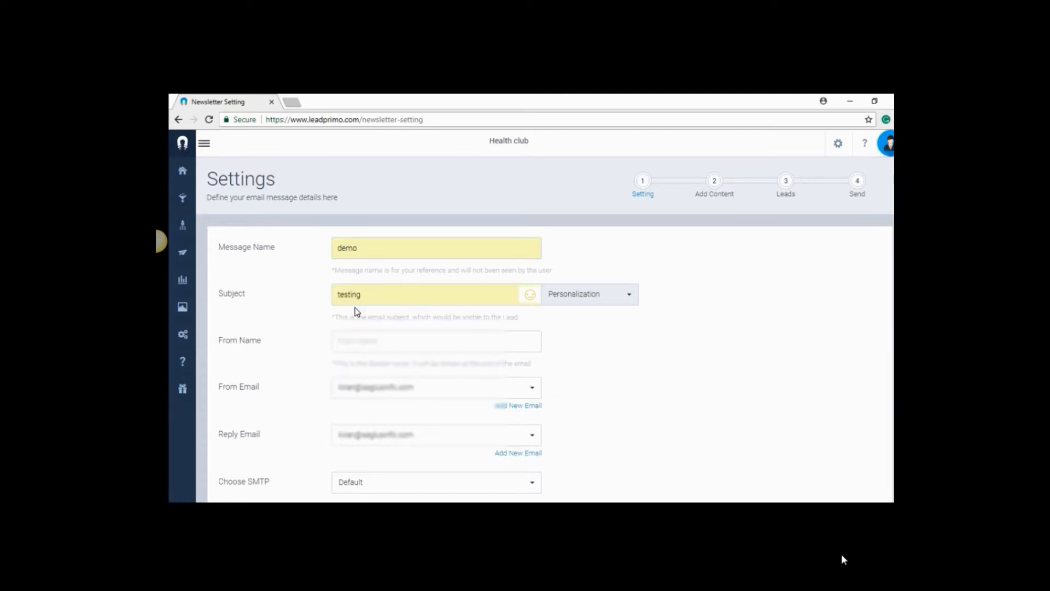
pyautogui.click(353, 343)
pyautogui.click(358, 361)
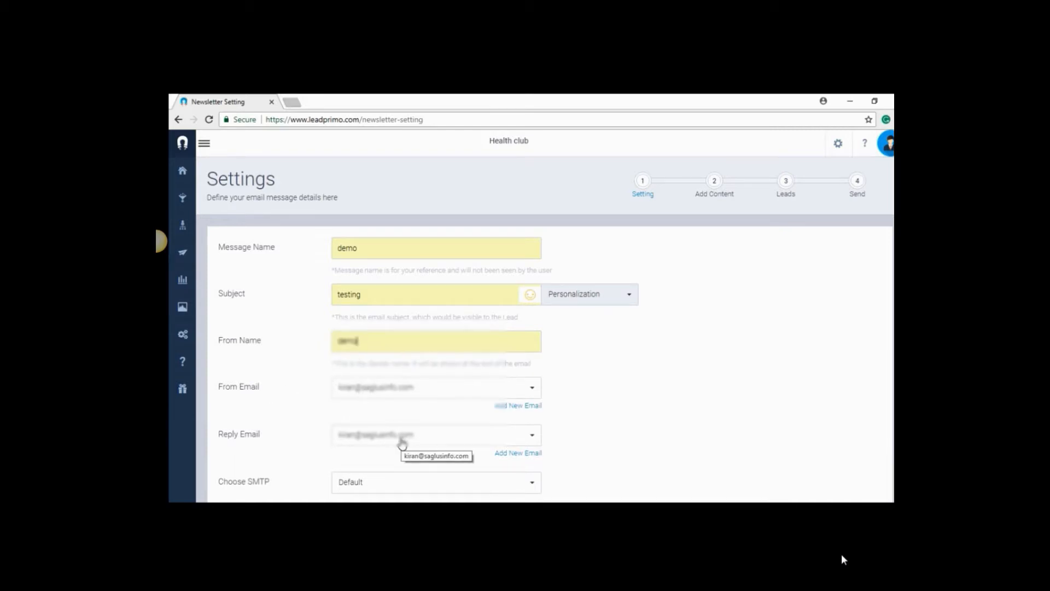
# Choose SparkPost SMTP as the newsletter's SMTP and continue to adding content
pyautogui.scroll(-1, 400, 444)
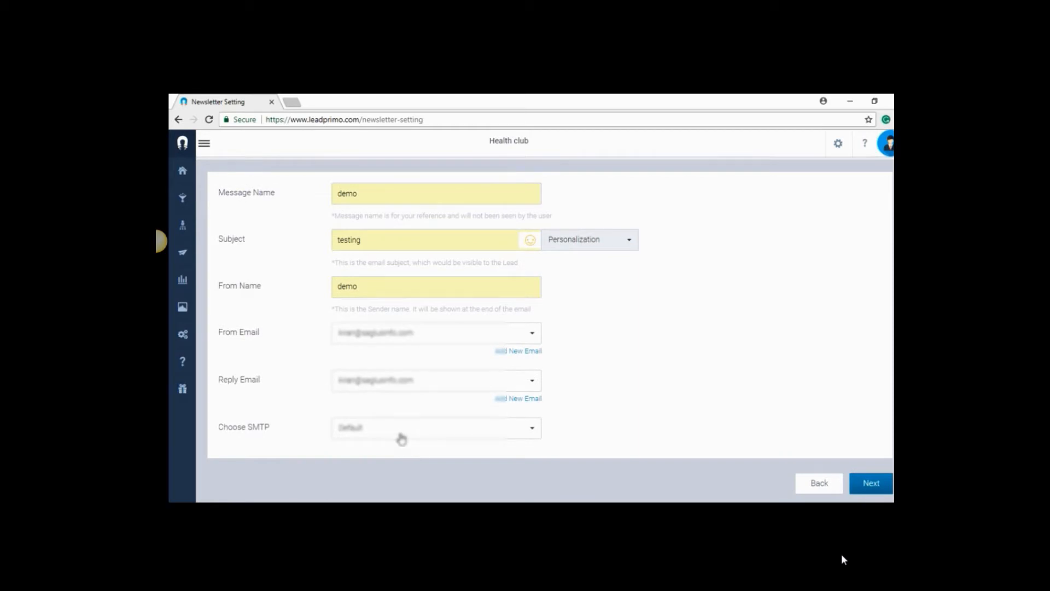
pyautogui.click(401, 437)
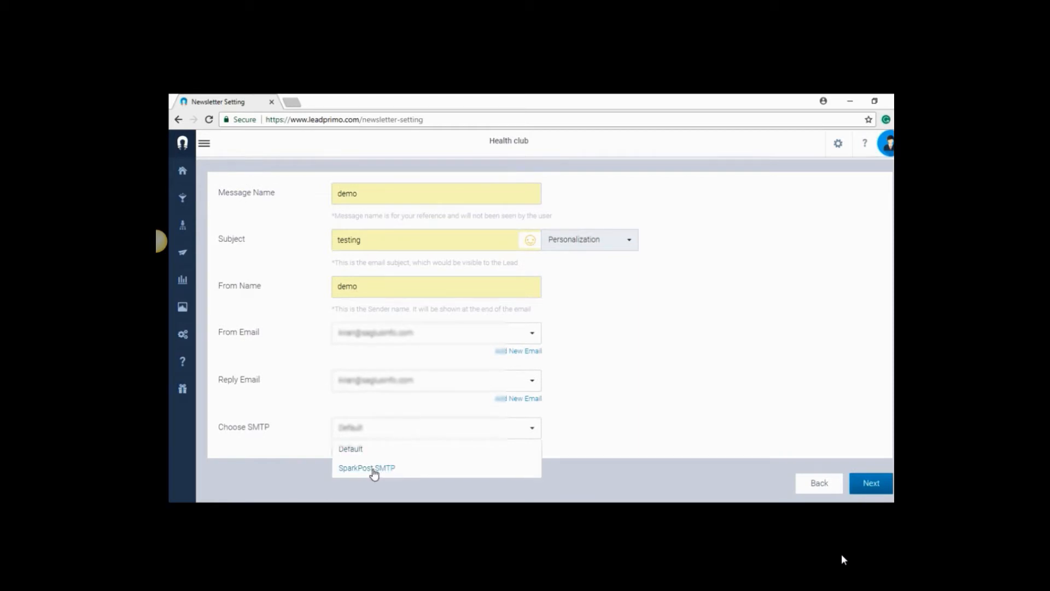
pyautogui.click(375, 471)
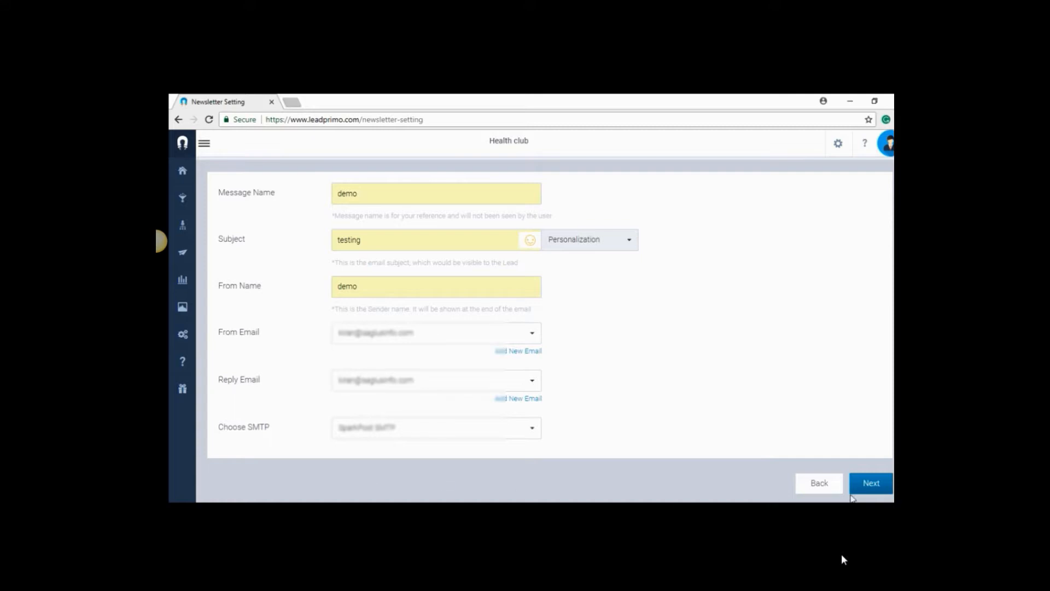
pyautogui.click(882, 484)
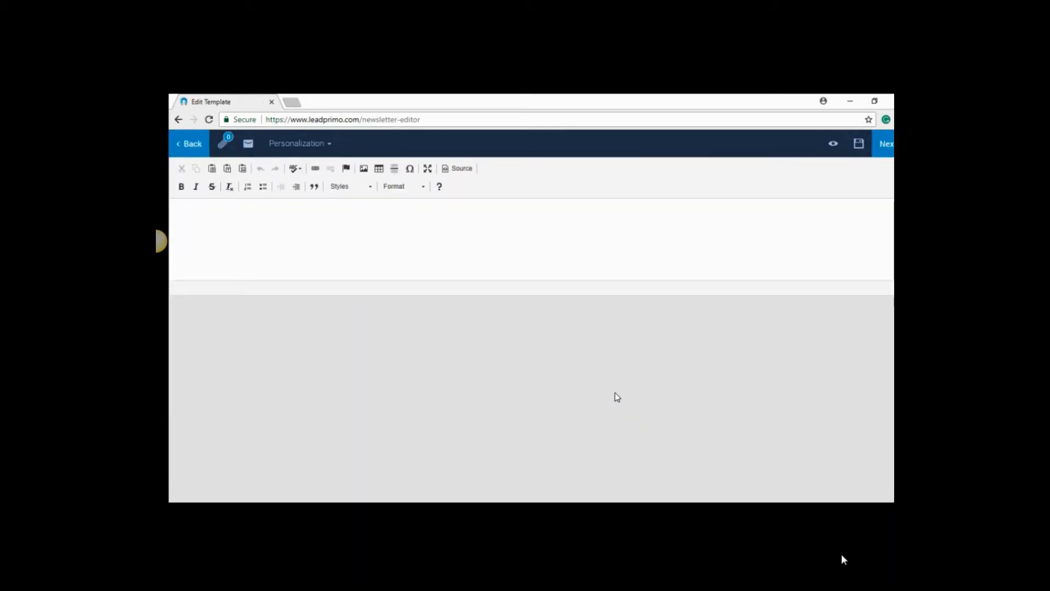
# Write "Complete text editor" as the newsletter's body text
pyautogui.write('q')
pyautogui.write('omplete te')
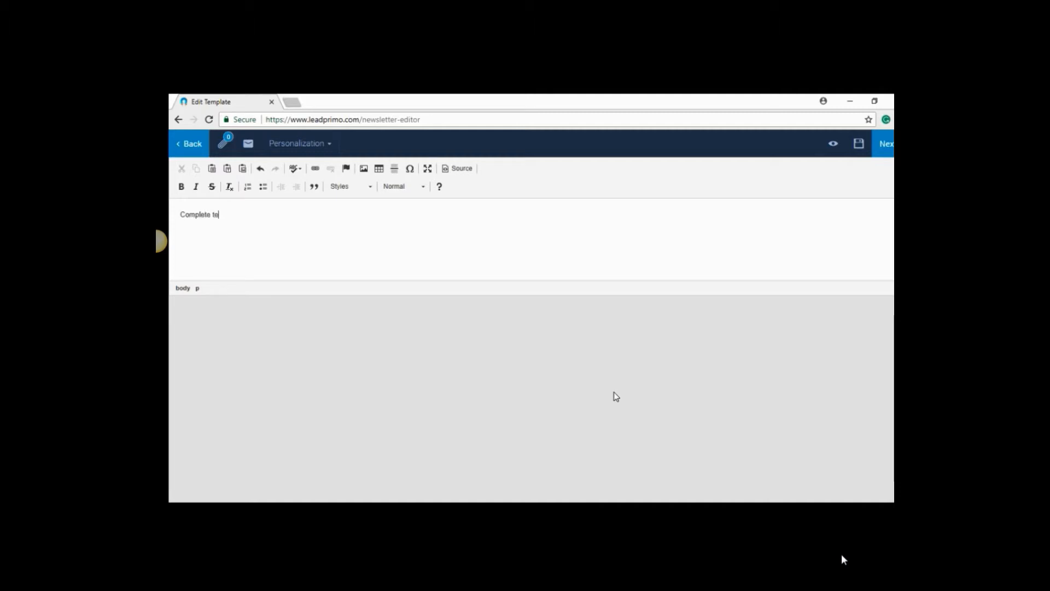
pyautogui.write('xt editor')
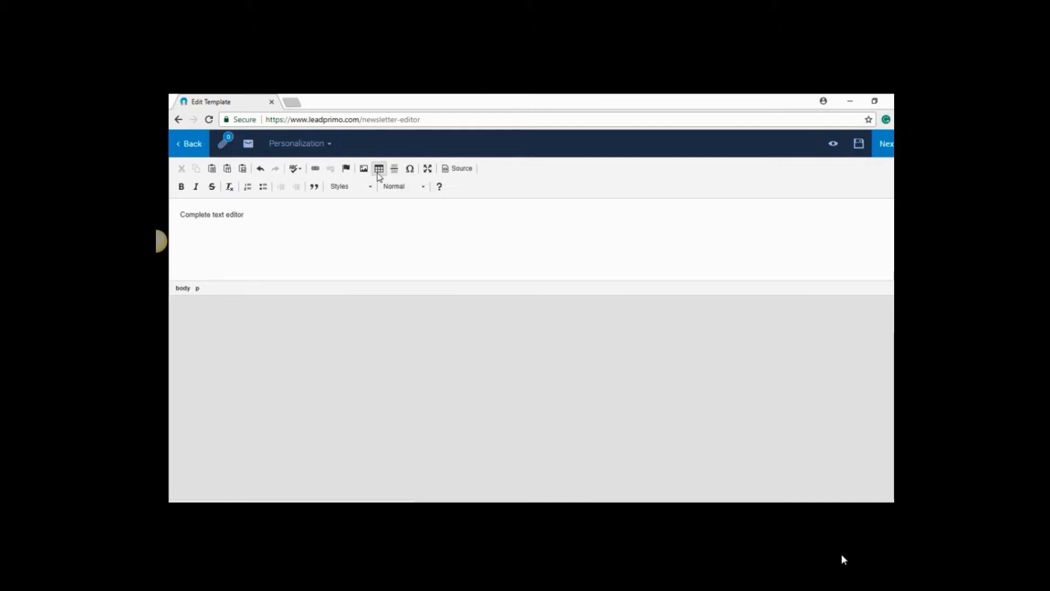
# Examine the test email form and the list of available personalization fields without sending or inserting anything
pyautogui.click(249, 143)
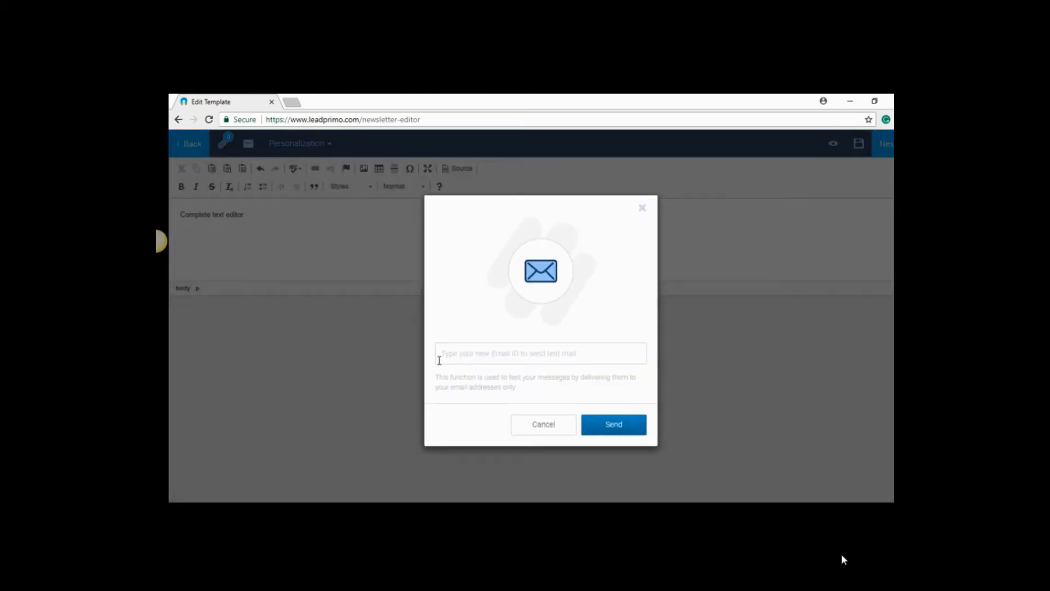
pyautogui.click(618, 435)
pyautogui.click(642, 208)
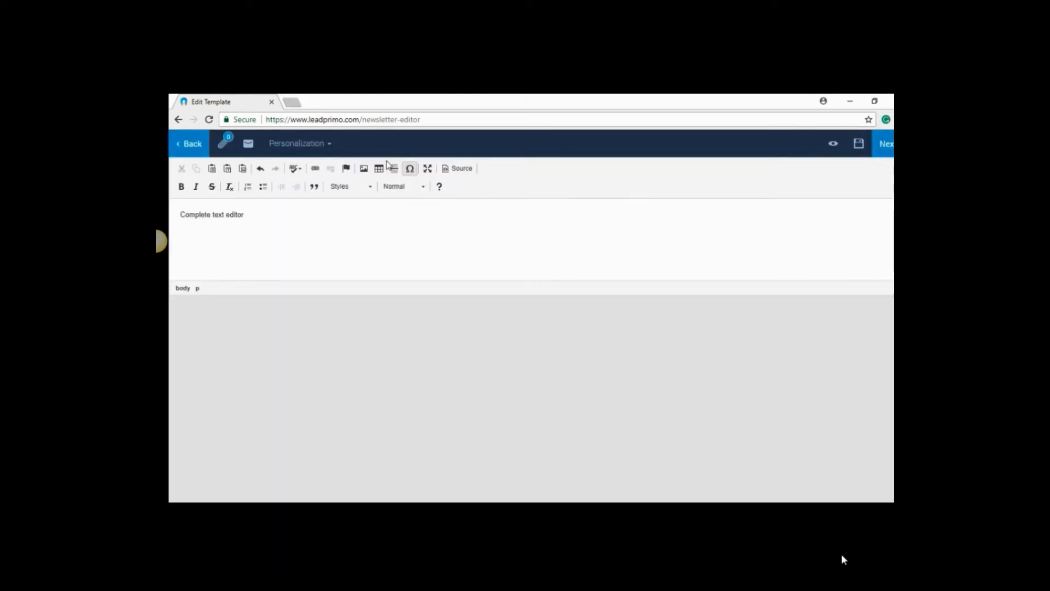
pyautogui.click(296, 145)
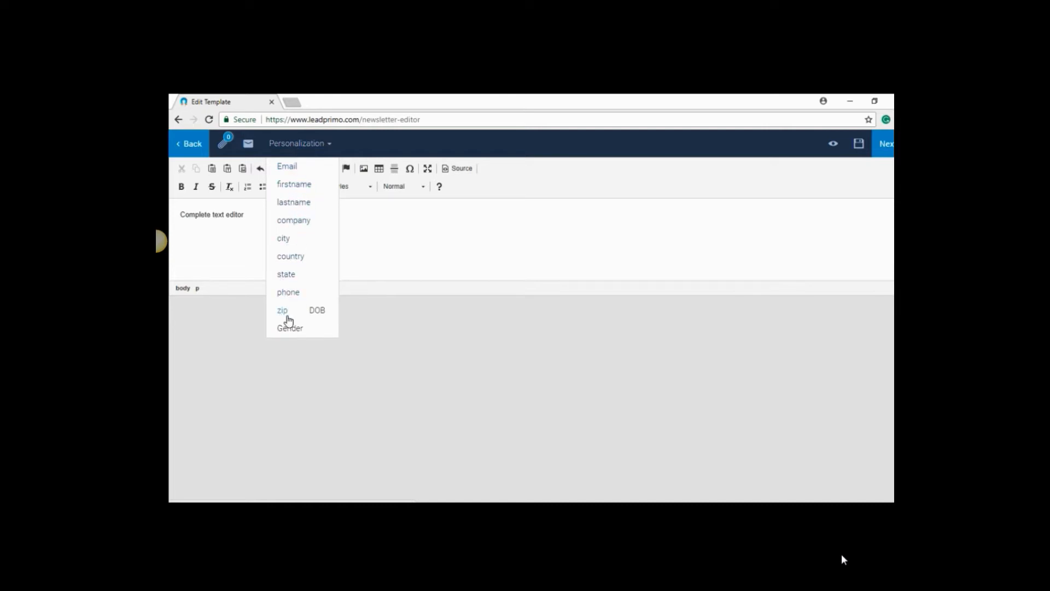
pyautogui.click(331, 358)
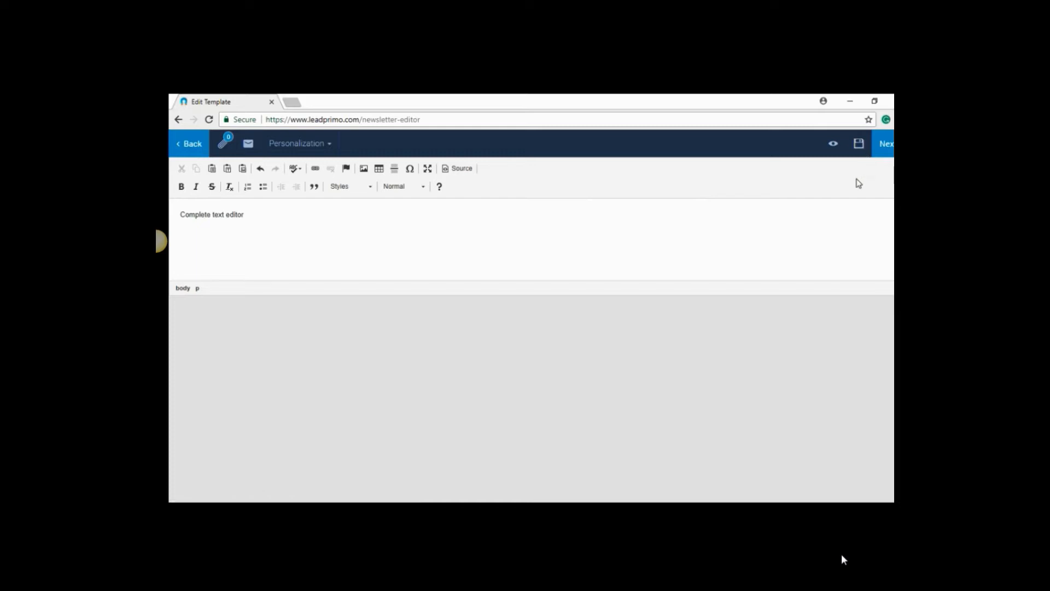
# Include the Health List as the newsletter's leads and continue to the sending options
pyautogui.click(887, 145)
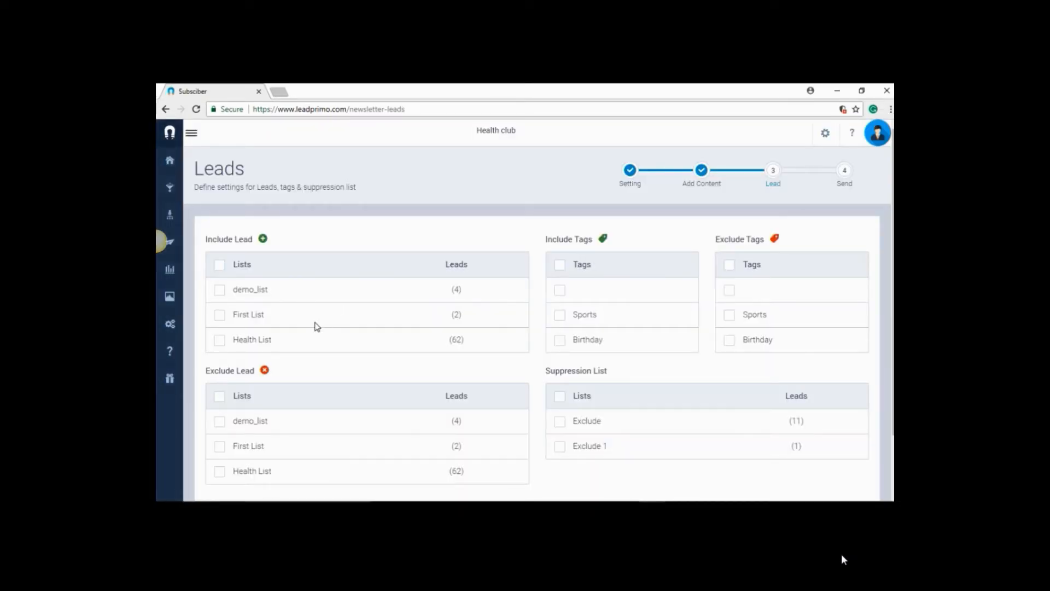
pyautogui.click(220, 340)
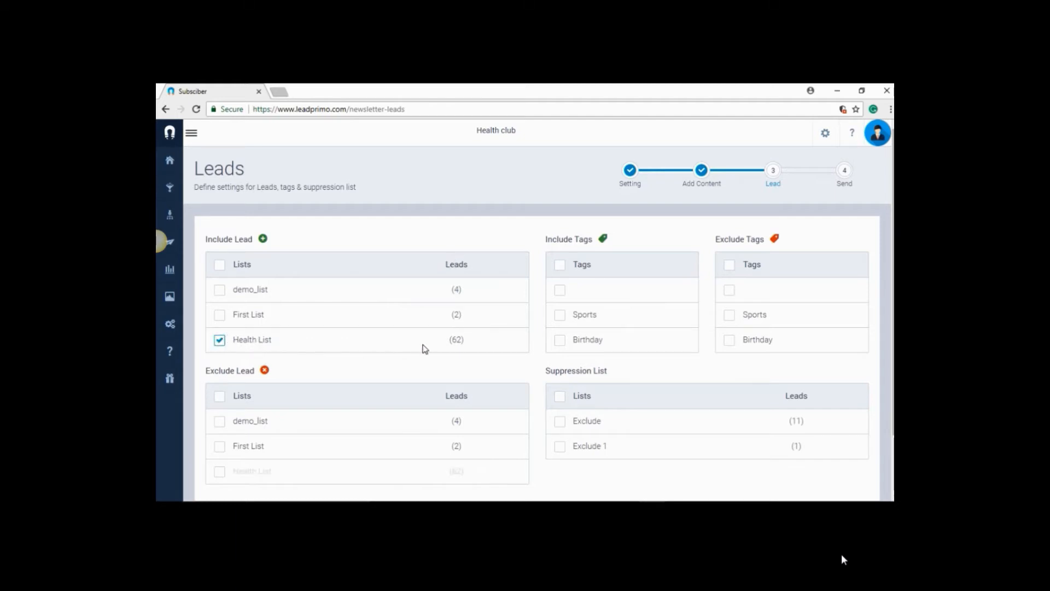
pyautogui.scroll(-1, 534, 358)
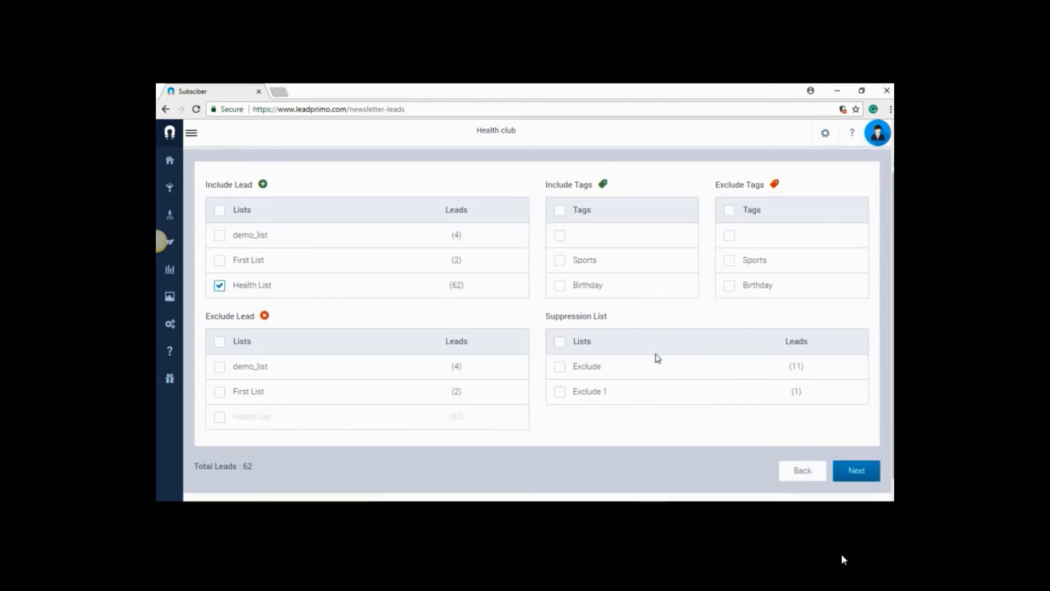
pyautogui.scroll(-1, 766, 449)
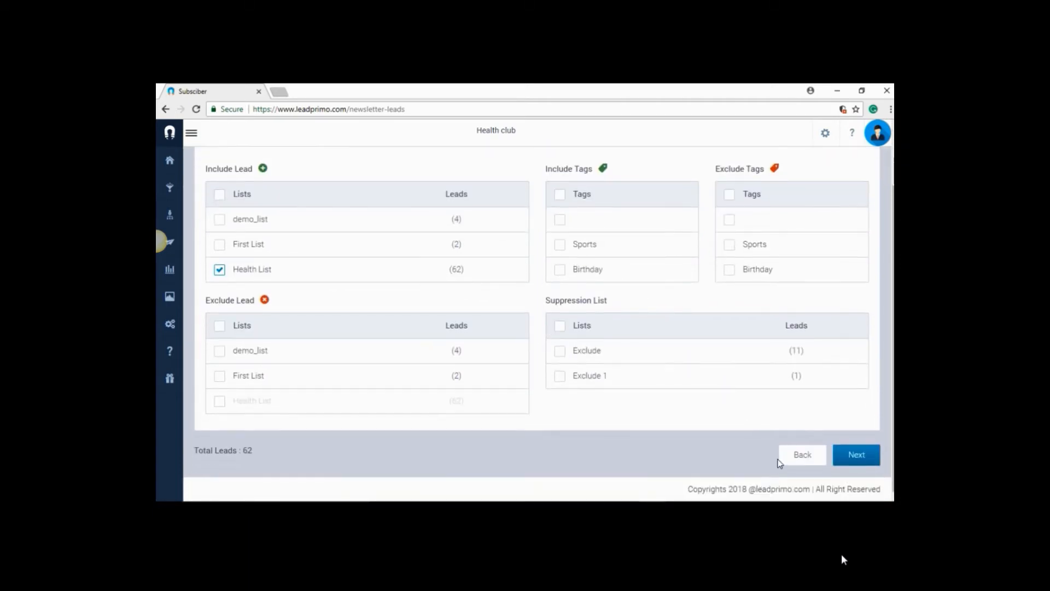
pyautogui.click(851, 464)
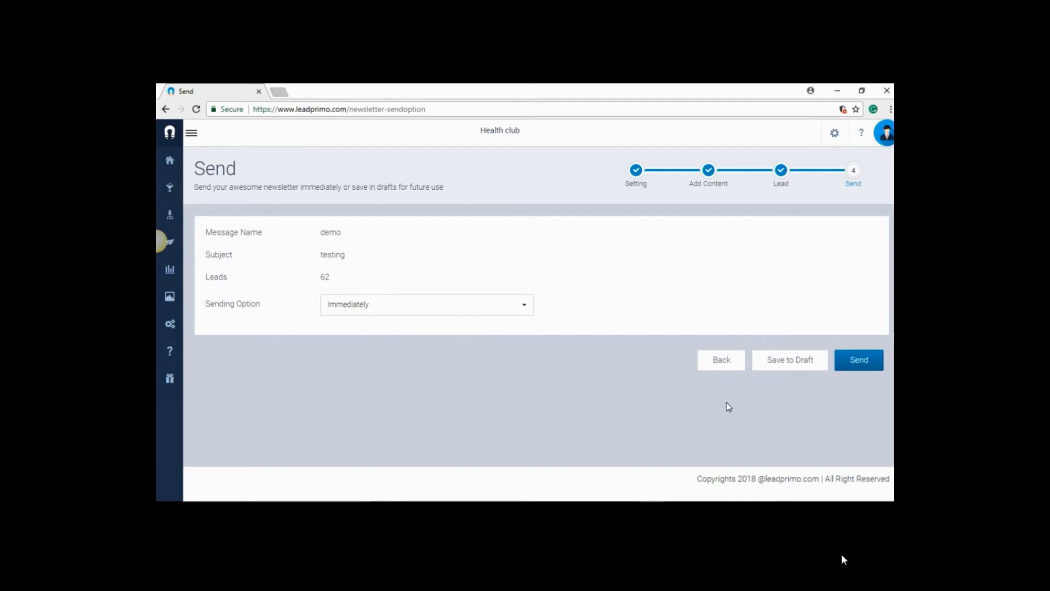
# Try scheduling the newsletter for 18:00, and set the sending option back to Immediately
pyautogui.click(490, 312)
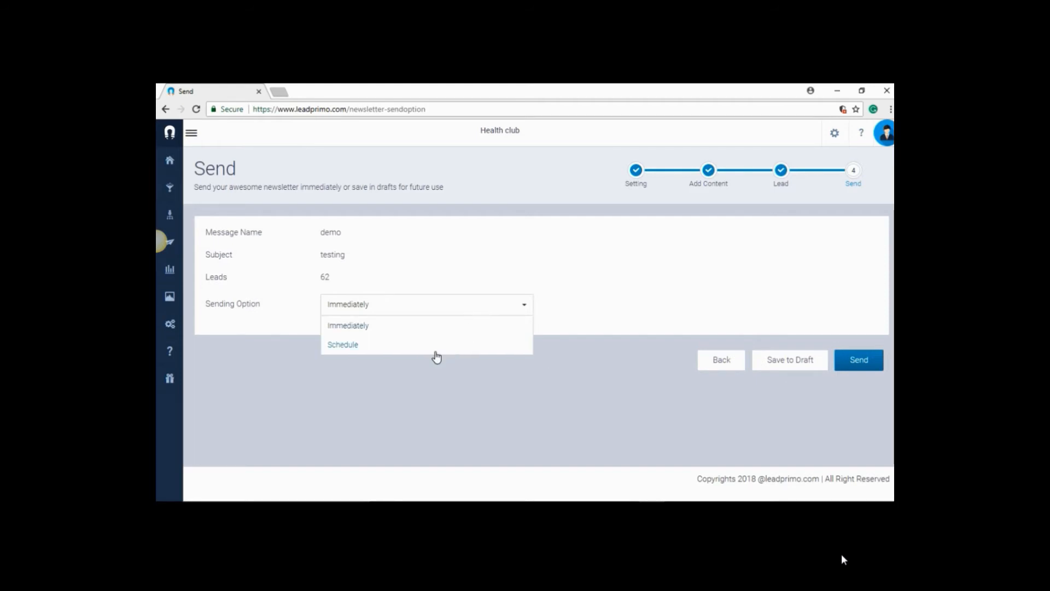
pyautogui.click(358, 349)
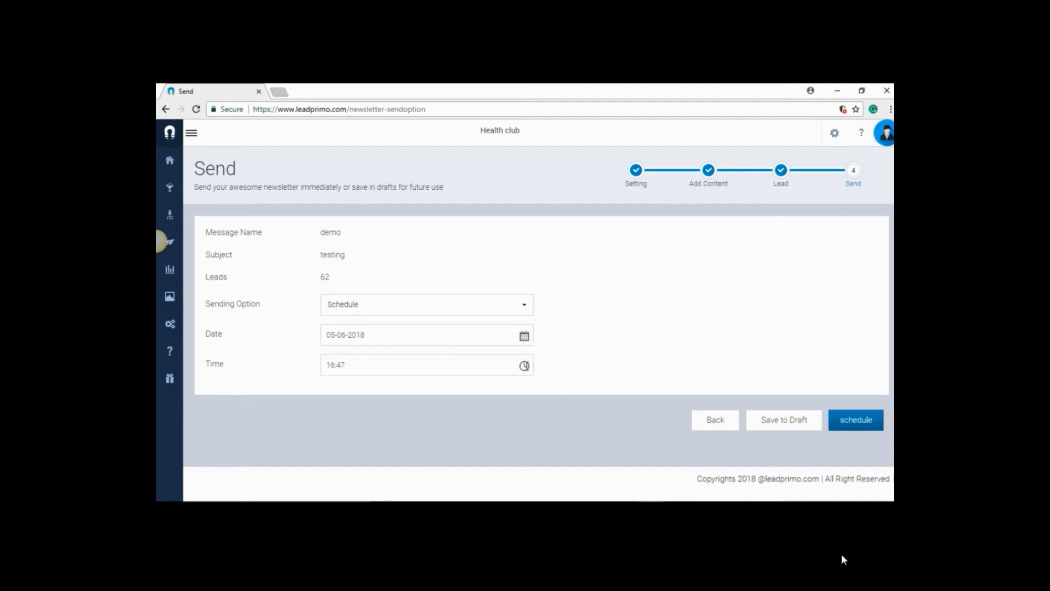
pyautogui.click(524, 365)
pyautogui.click(335, 423)
pyautogui.click(504, 309)
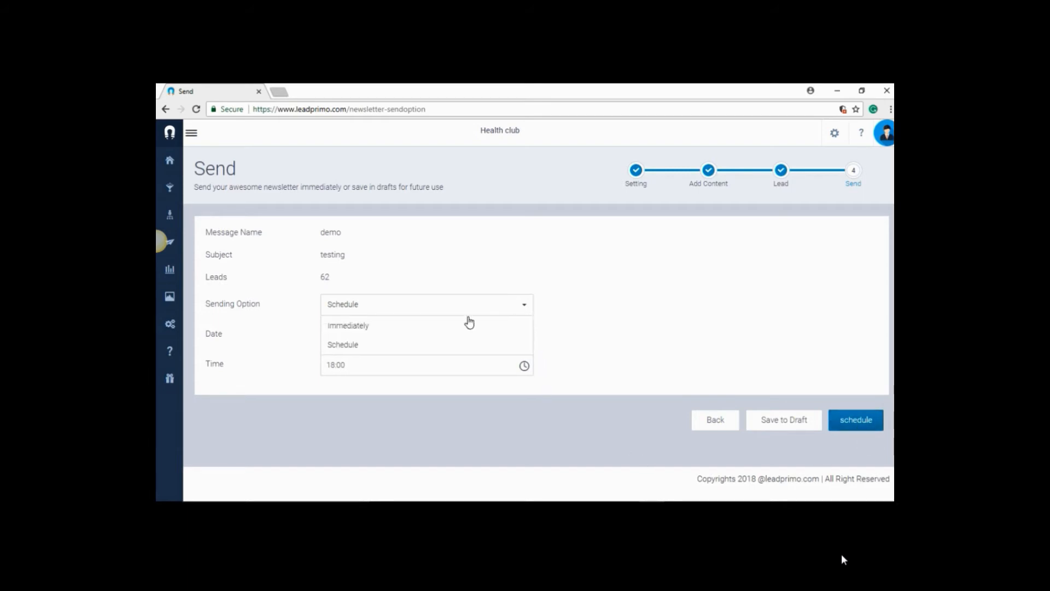
pyautogui.click(462, 324)
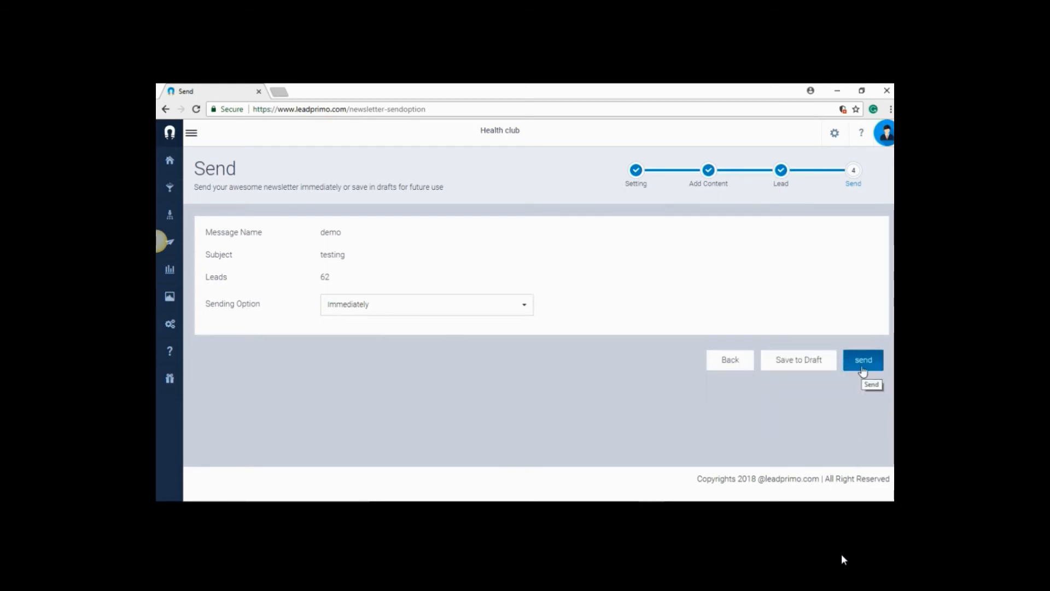
# Start a new autoresponder with the plain text editor
pyautogui.moveTo(193, 277)
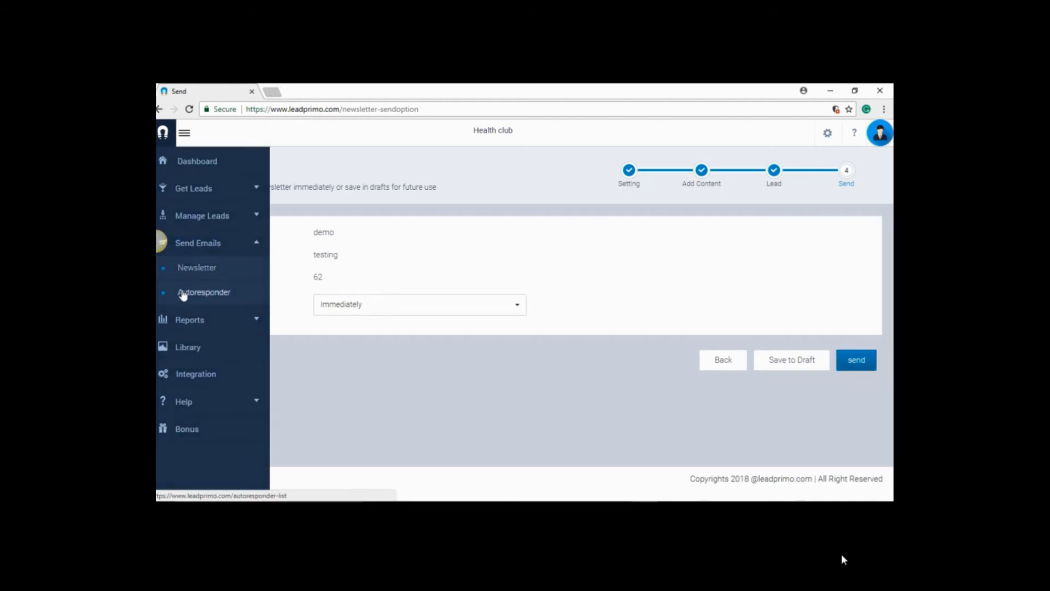
pyautogui.click(212, 295)
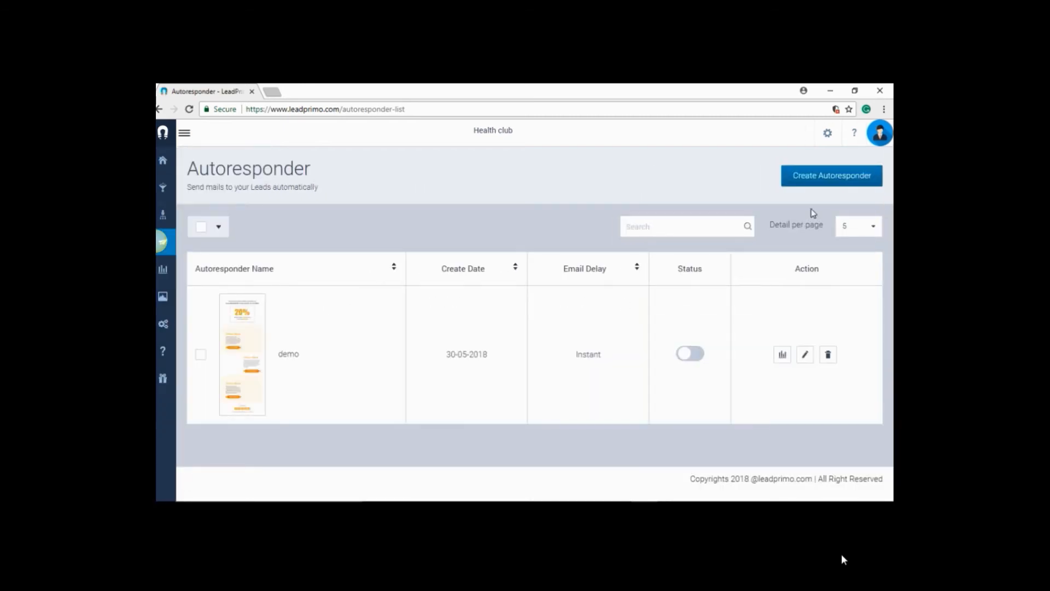
pyautogui.click(818, 185)
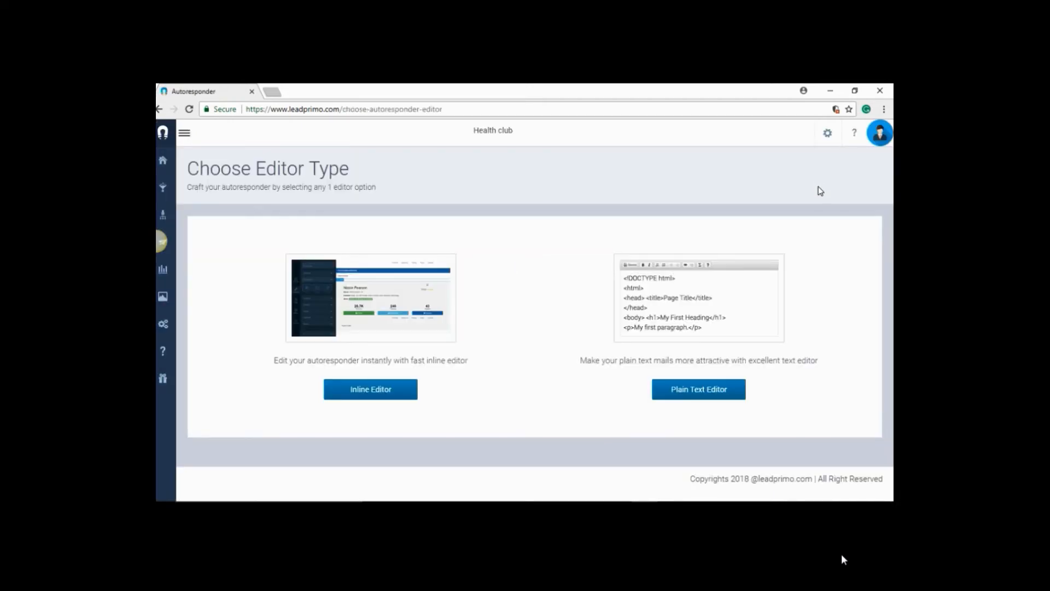
pyautogui.click(714, 389)
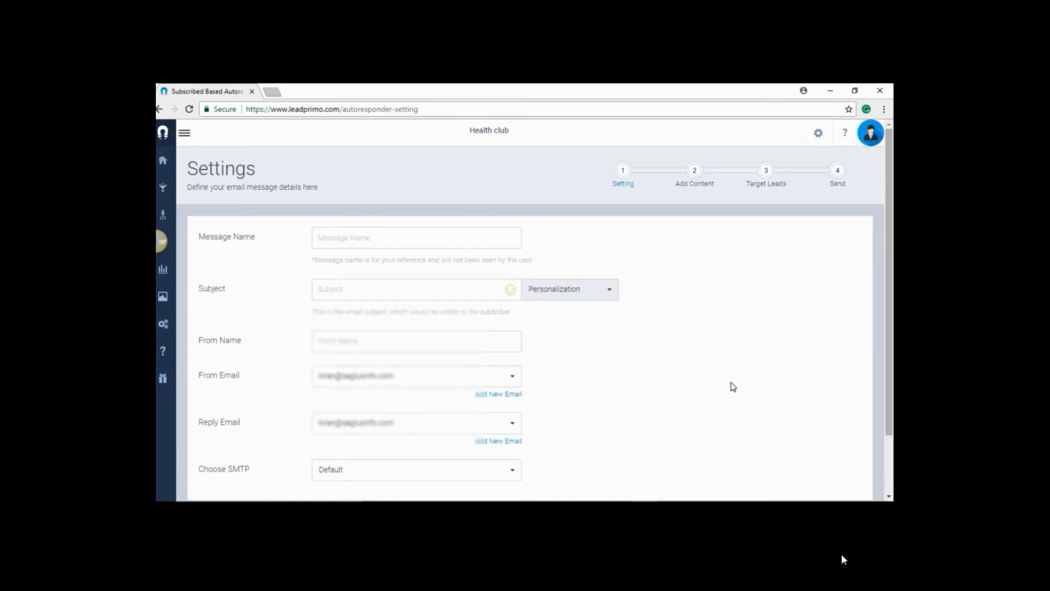
# Set the autoresponder's message name, subject and from name all to "test"
pyautogui.click(448, 228)
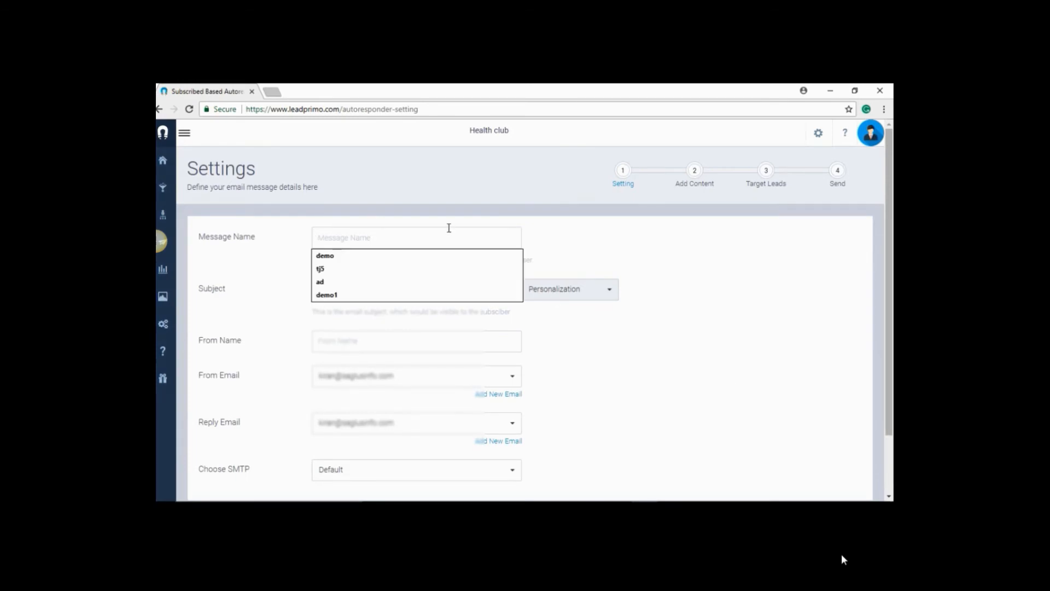
pyautogui.write('test')
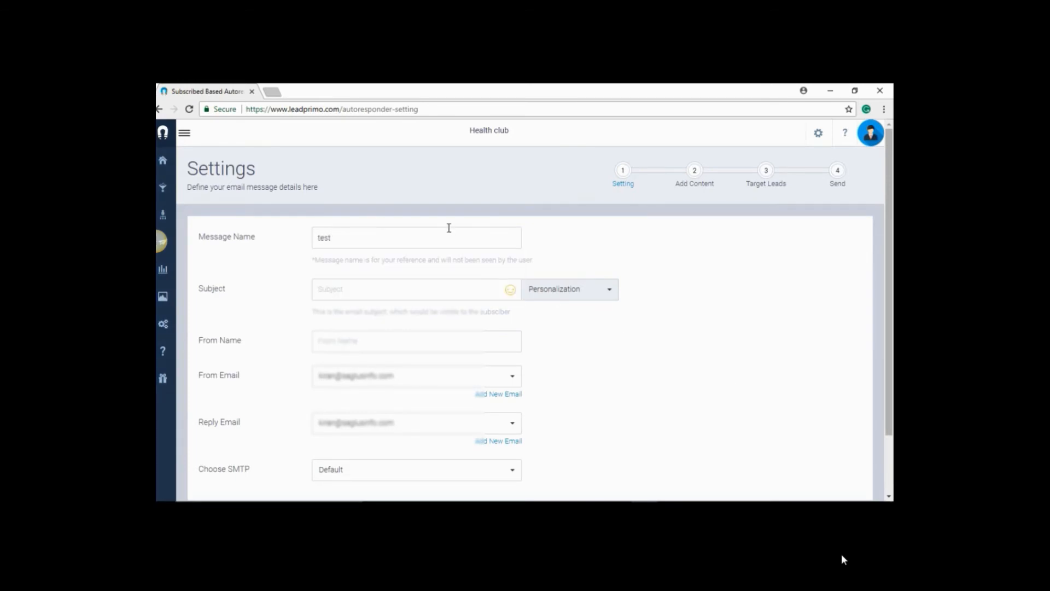
pyautogui.hotkey('ctrl', 'a')
pyautogui.click(427, 293)
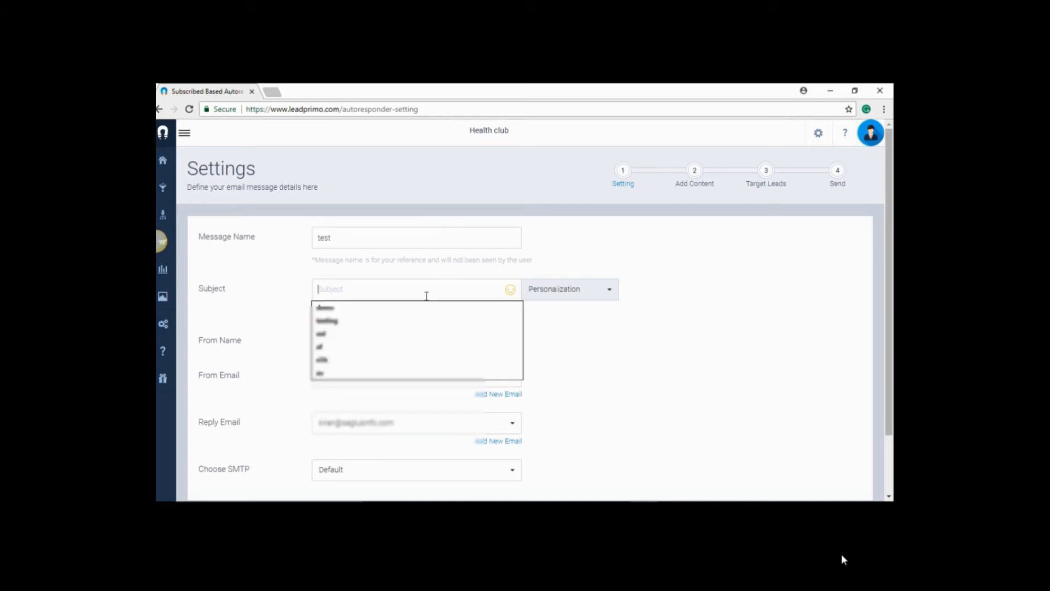
pyautogui.write('test')
pyautogui.click(391, 345)
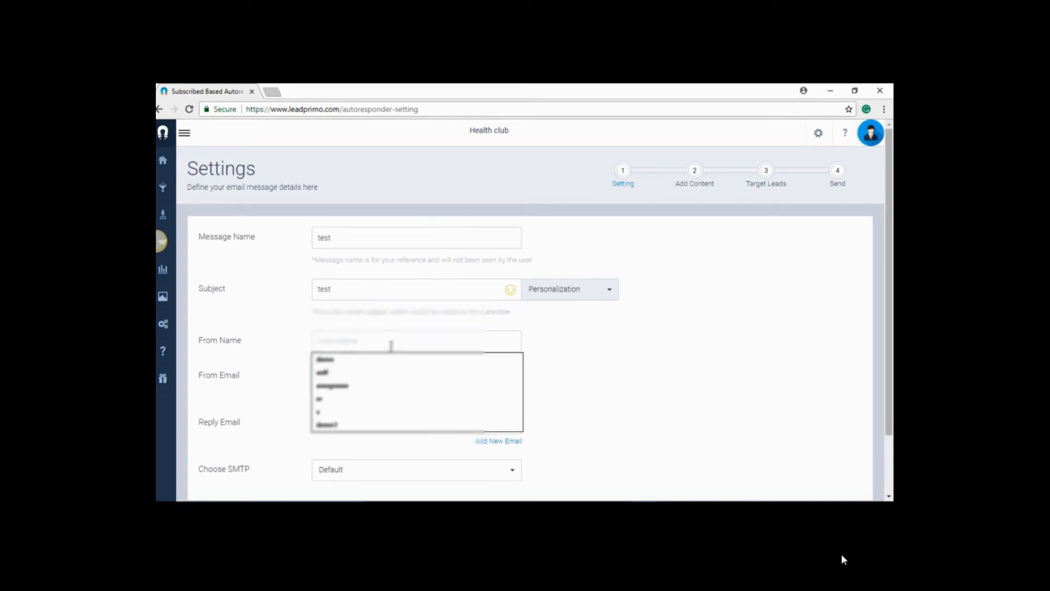
pyautogui.write('test')
pyautogui.click(375, 396)
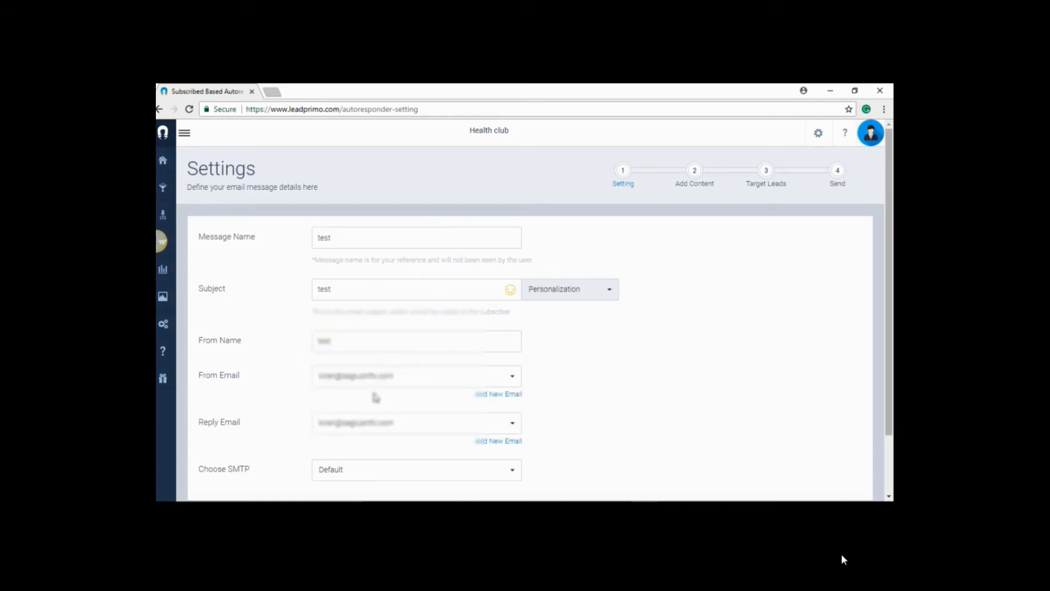
# Choose SparkPost SMTP for the autoresponder and continue to adding content
pyautogui.scroll(-1, 370, 398)
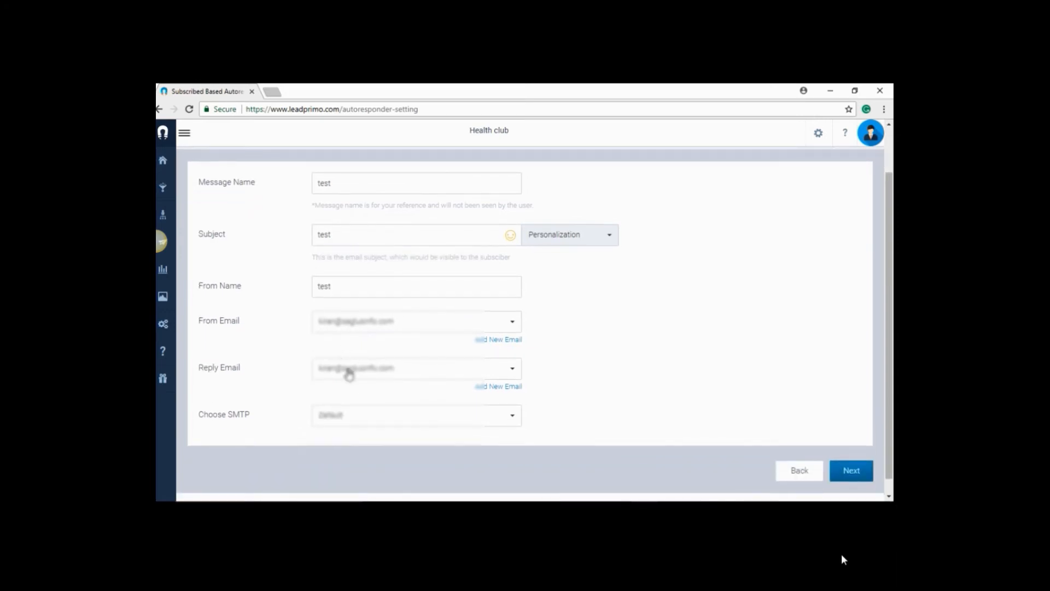
pyautogui.click(349, 421)
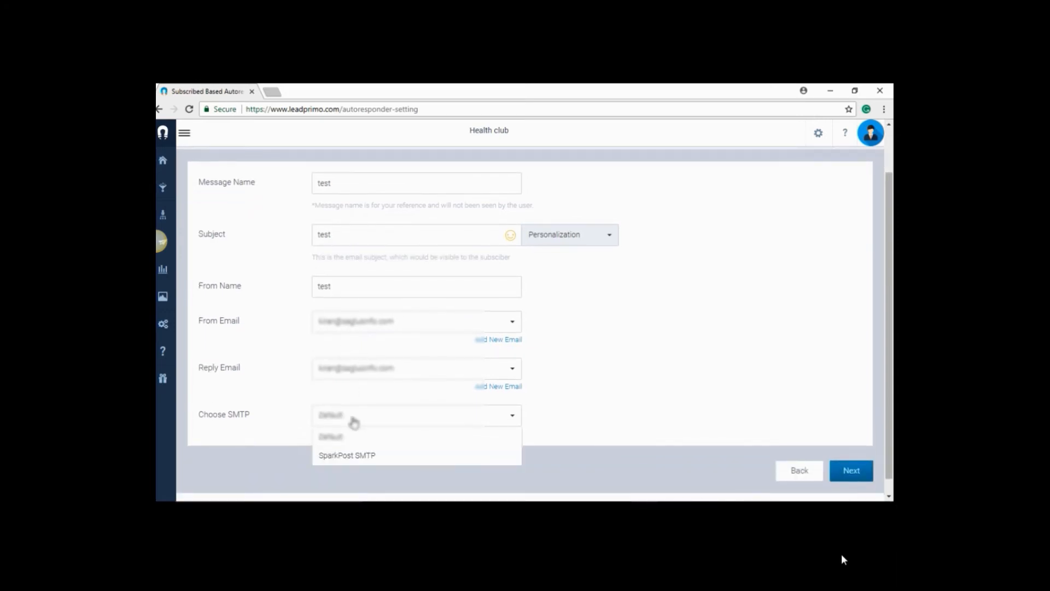
pyautogui.click(349, 457)
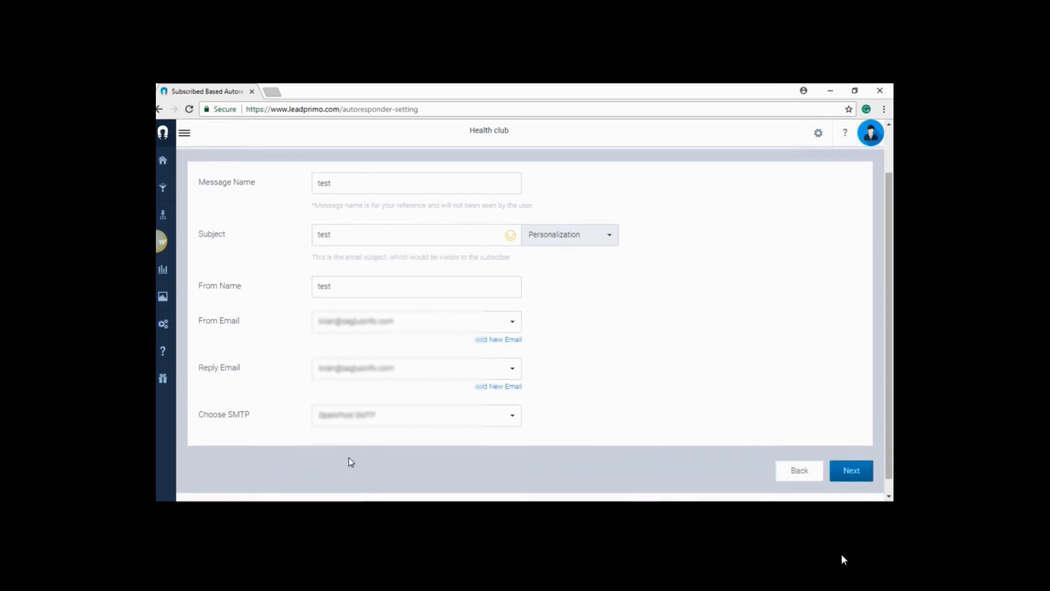
pyautogui.click(851, 476)
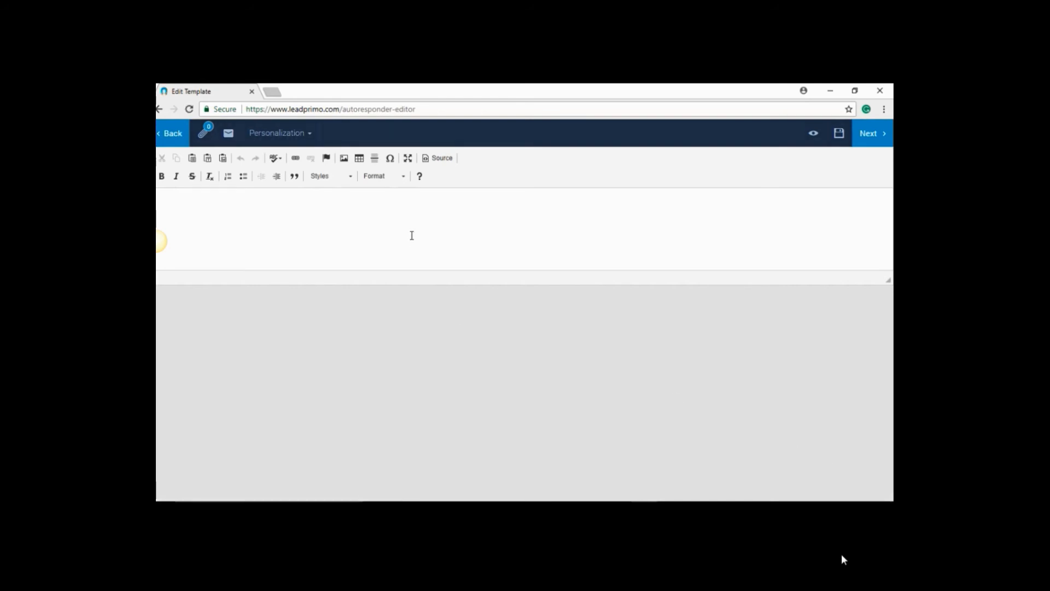
# Write "Complete text editor" as the autoresponder's body text and continue to the target leads
pyautogui.click(419, 235)
pyautogui.write('Co')
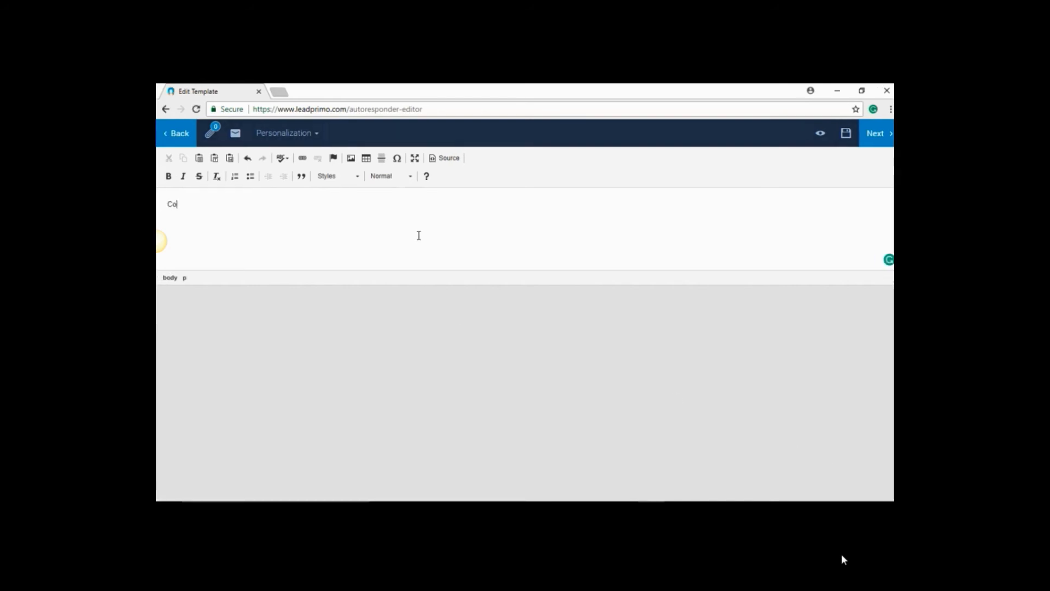
pyautogui.write('mplete text editor')
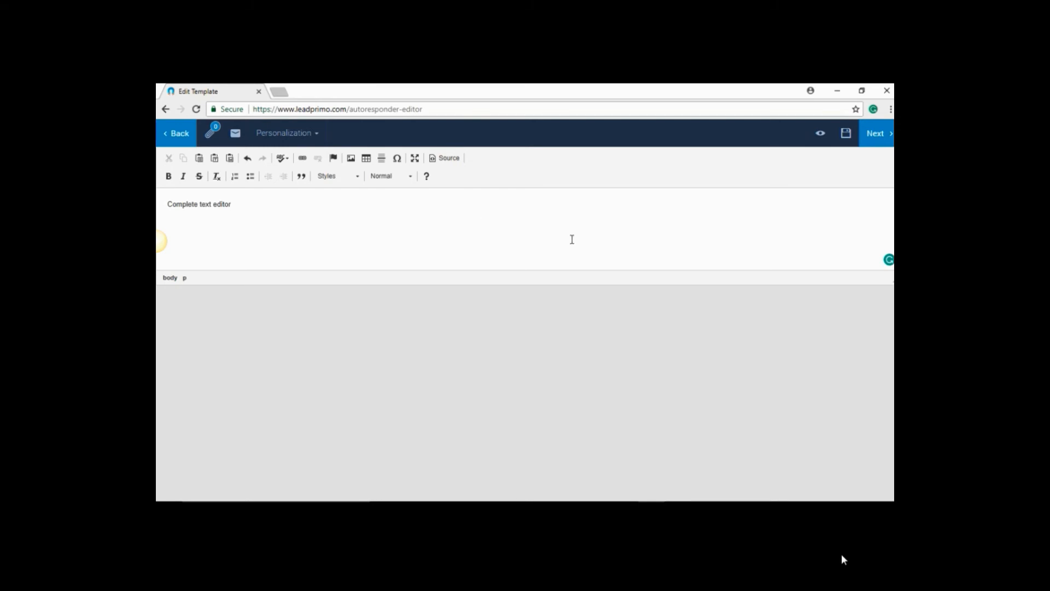
pyautogui.click(873, 144)
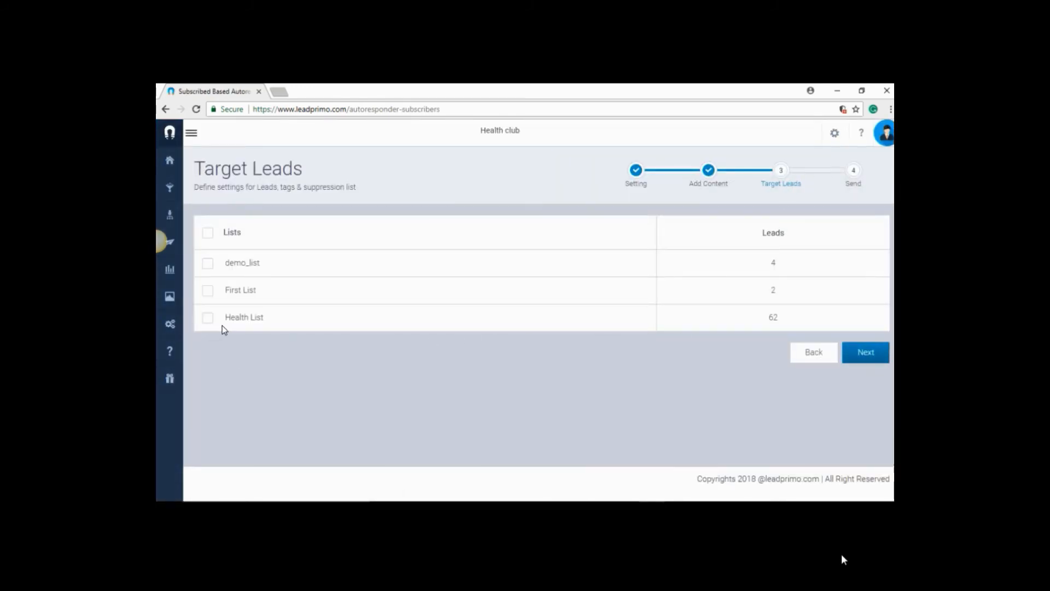
# Target the Health List and demo_list leads and continue to the autoresponder's sending options
pyautogui.click(209, 319)
pyautogui.click(208, 266)
pyautogui.click(864, 361)
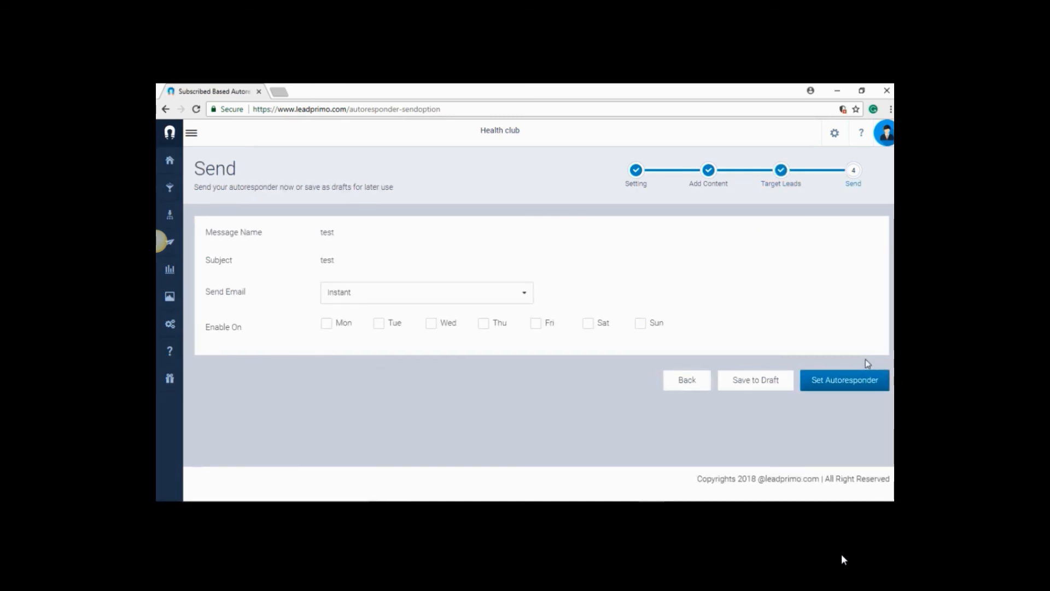
# Keep the email sending on Instant, enable it on Tue, Thu and Sat, and set the autoresponder
pyautogui.click(348, 304)
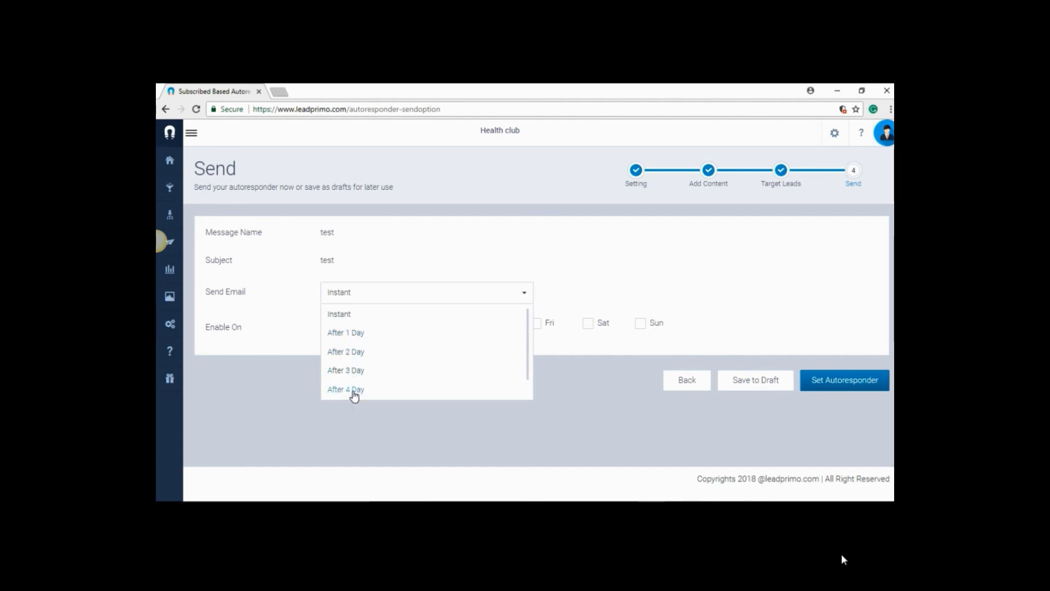
pyautogui.click(339, 421)
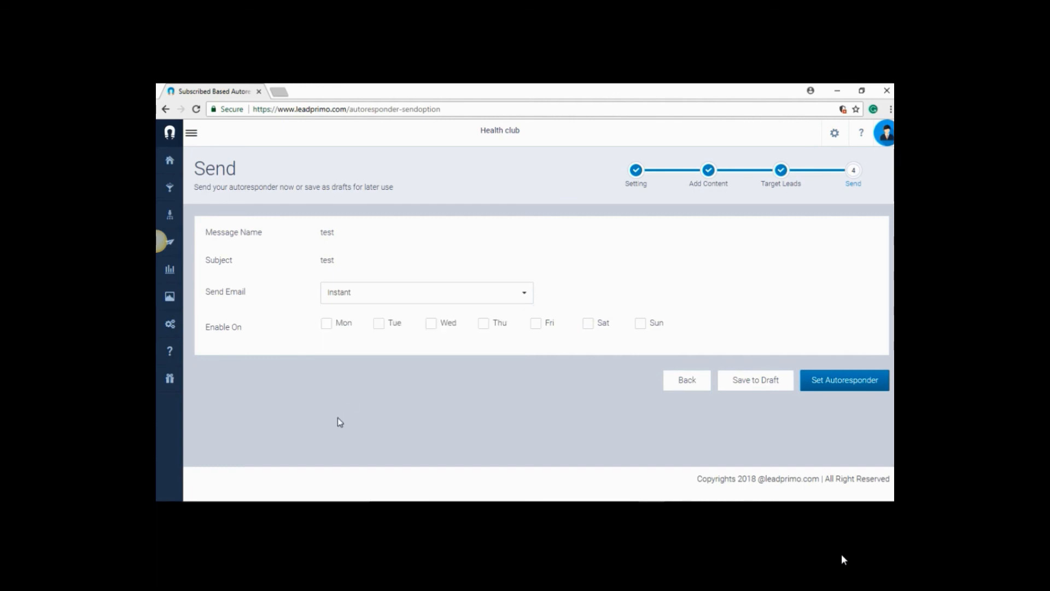
pyautogui.click(379, 324)
pyautogui.click(483, 324)
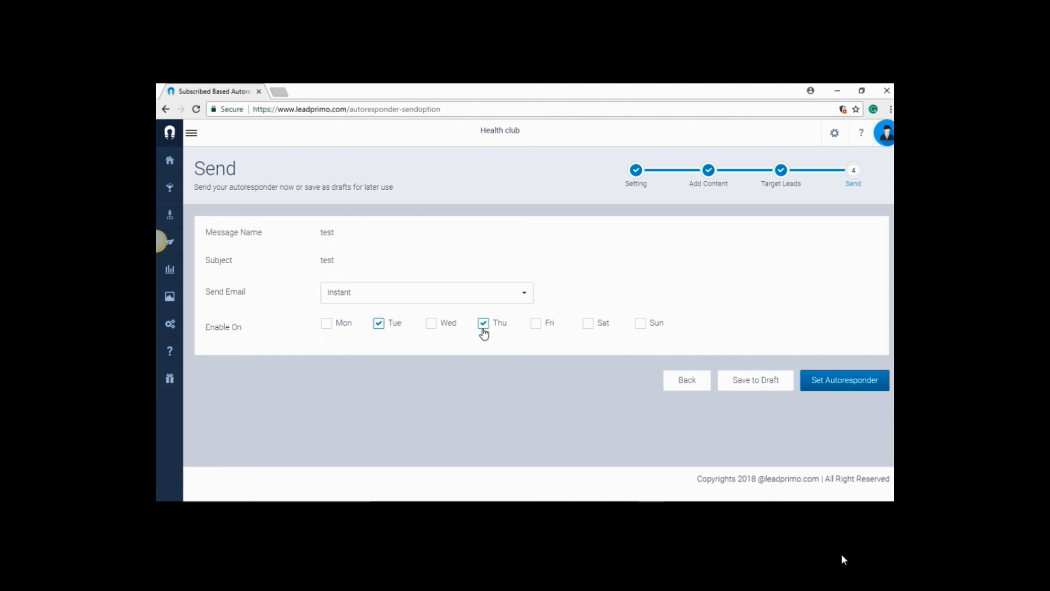
pyautogui.click(588, 323)
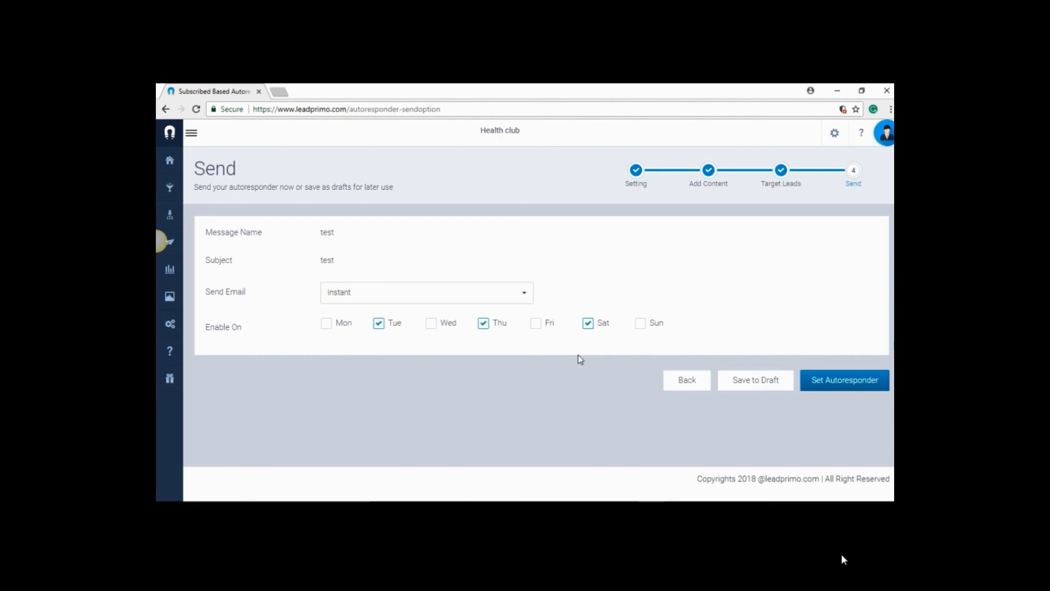
pyautogui.click(841, 391)
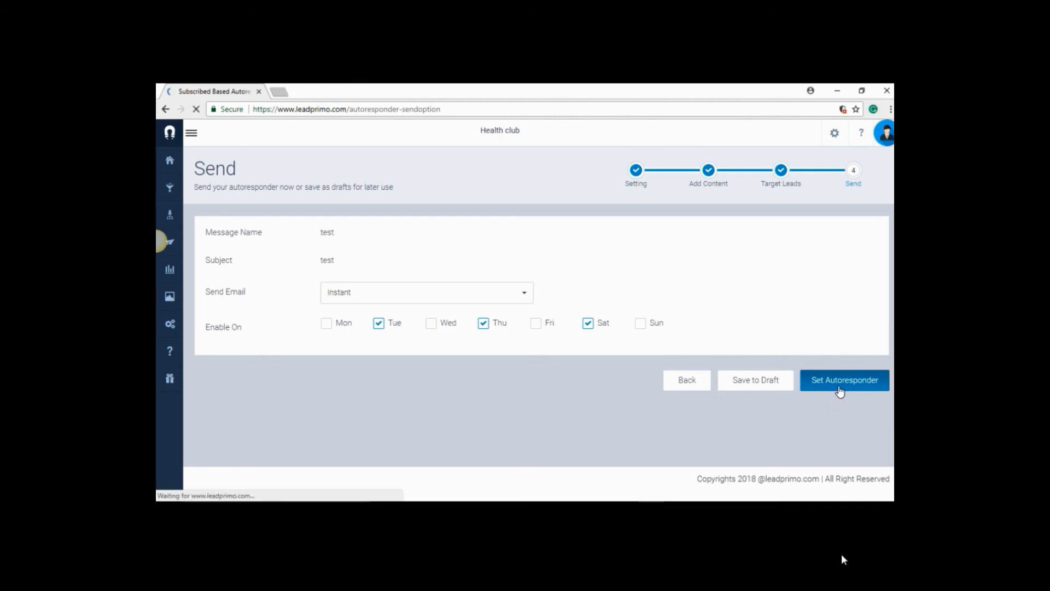